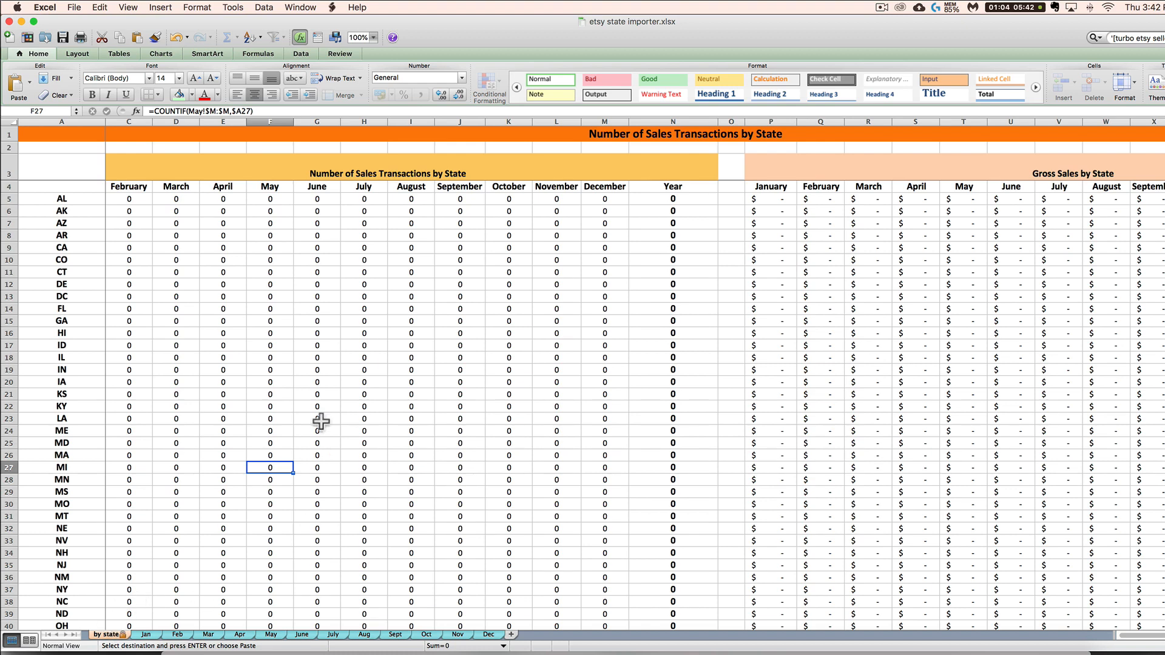
Compare the Jan order sheet with the by state summary sheet in the etsy state importer workbook.
left_click(145, 634)
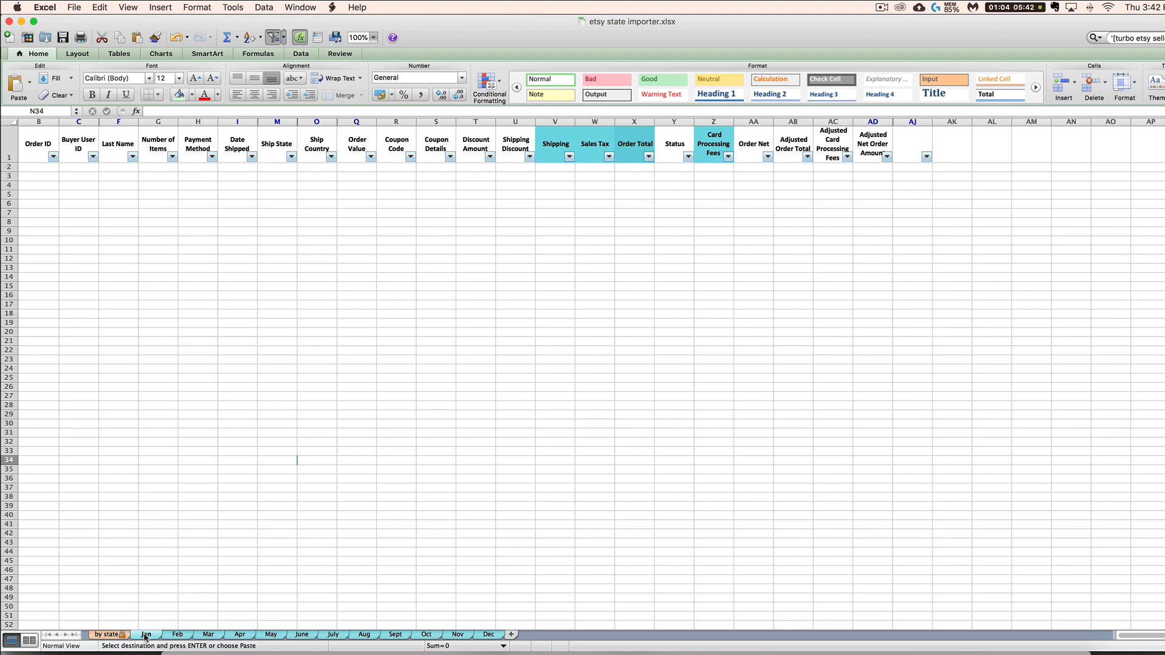
left_click(108, 634)
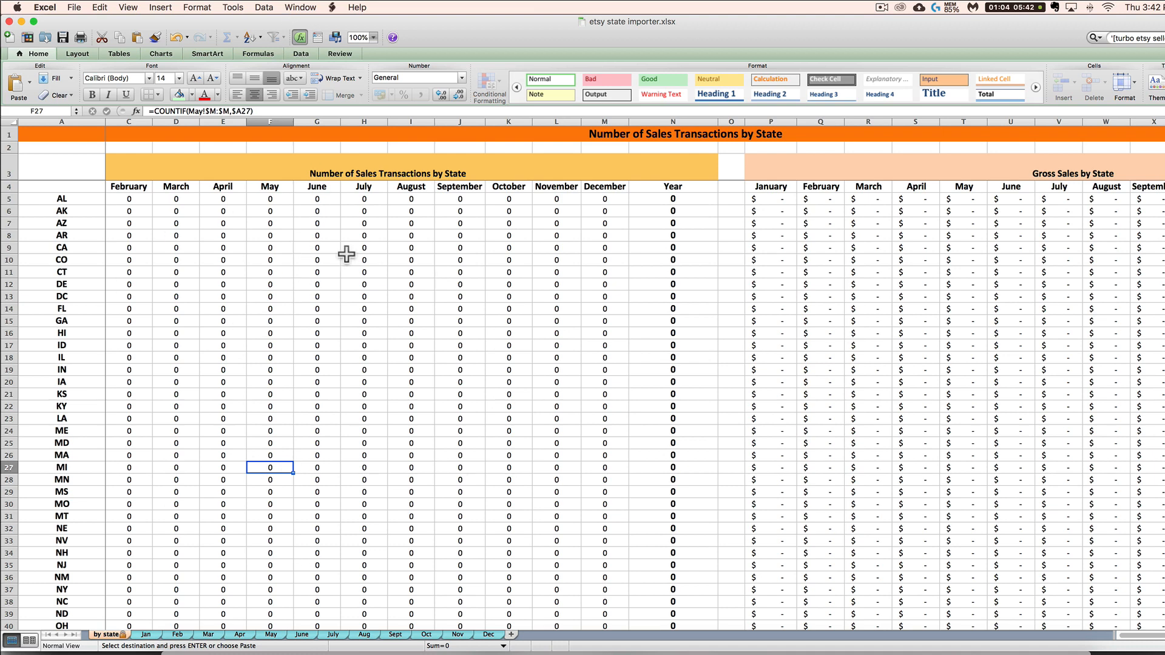
left_click(146, 634)
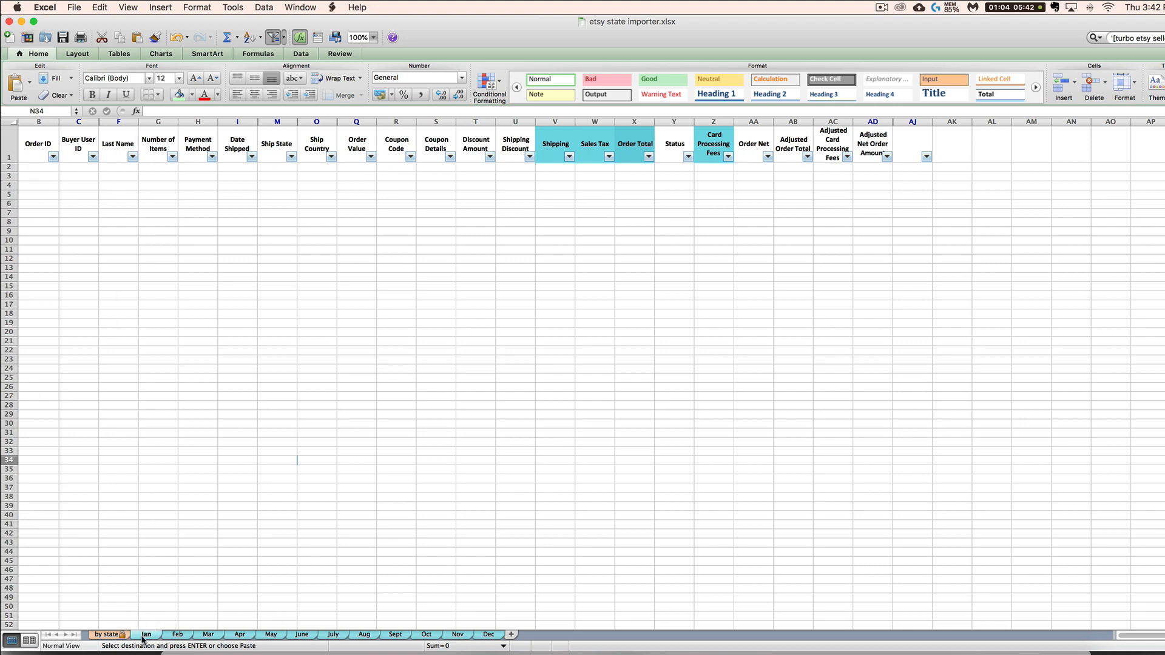
left_click(111, 635)
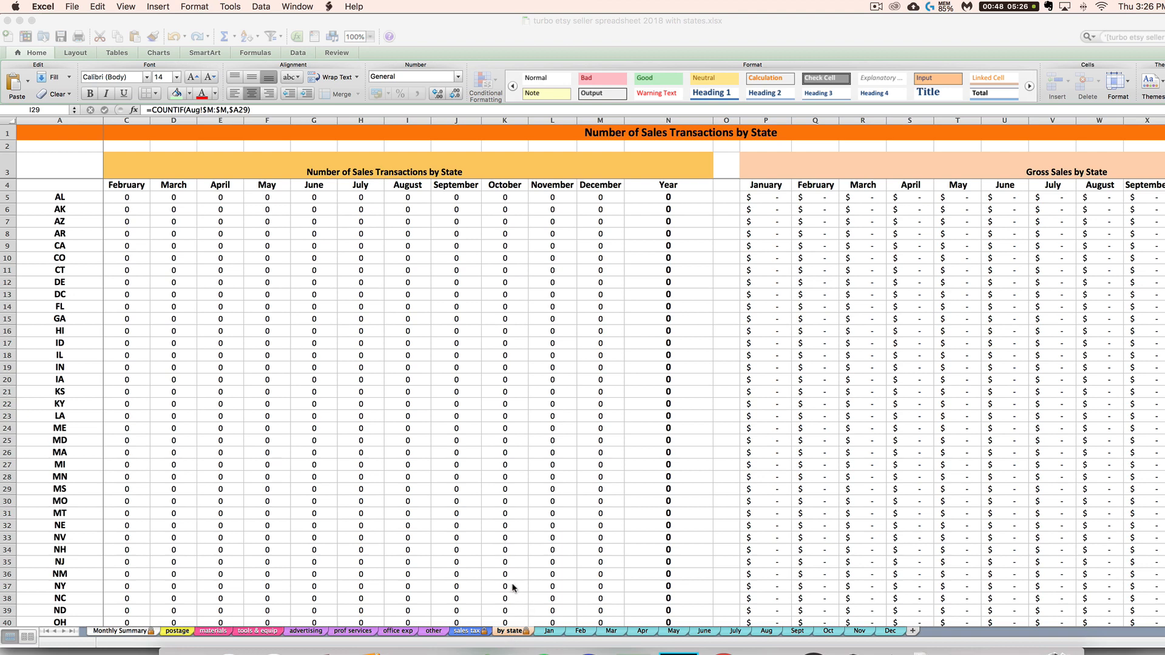
Examine the by state sheet's transaction and gross sales sections in the turbo etsy seller workbook.
left_click(327, 479)
scroll(928, 148, "left", 1)
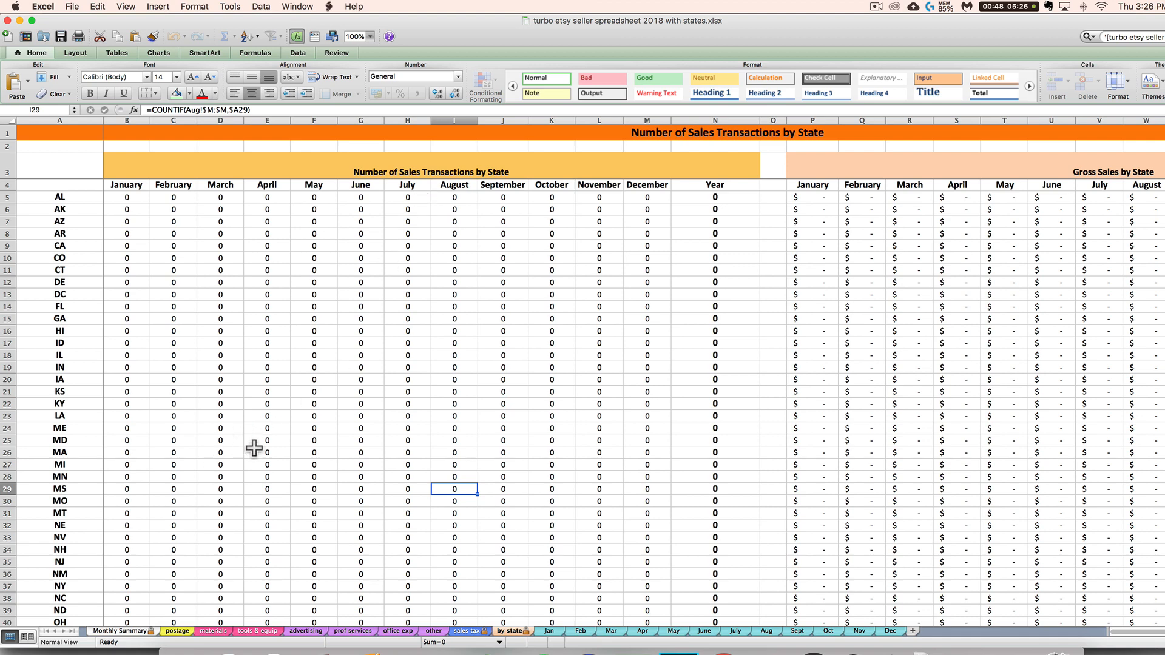
scroll(408, 443, "right", 6)
scroll(404, 442, "left", 6)
Paste the copied January order data into the Jan sheet starting at row 2.
left_click(549, 631)
scroll(471, 435, "left", 1)
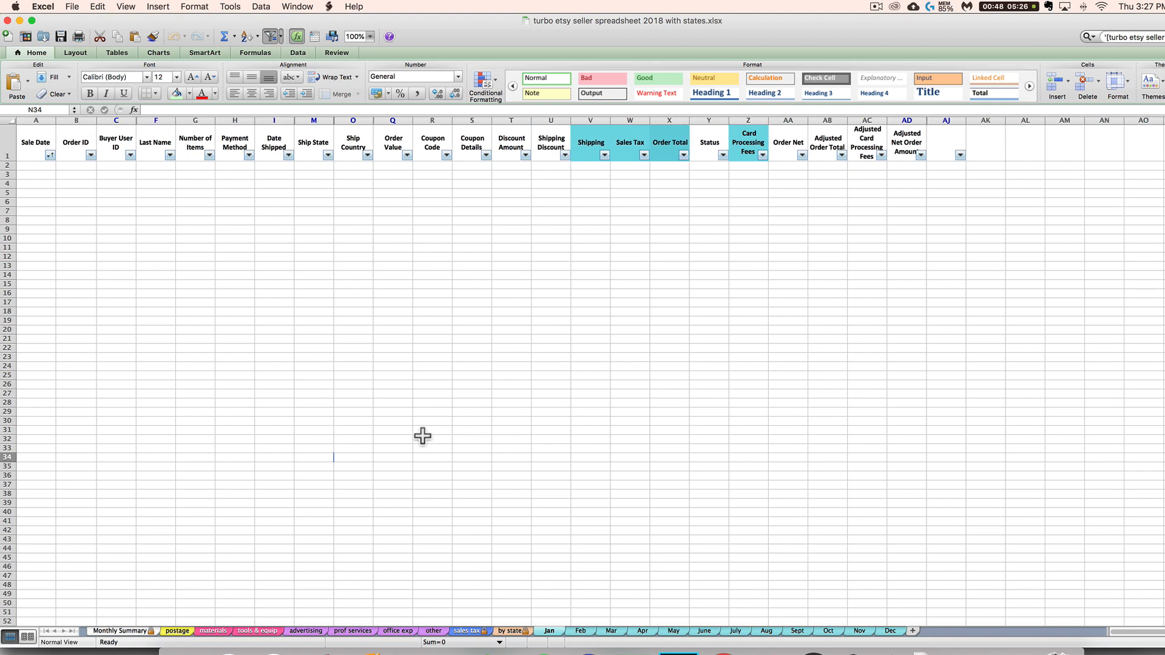
key("super+Tab")
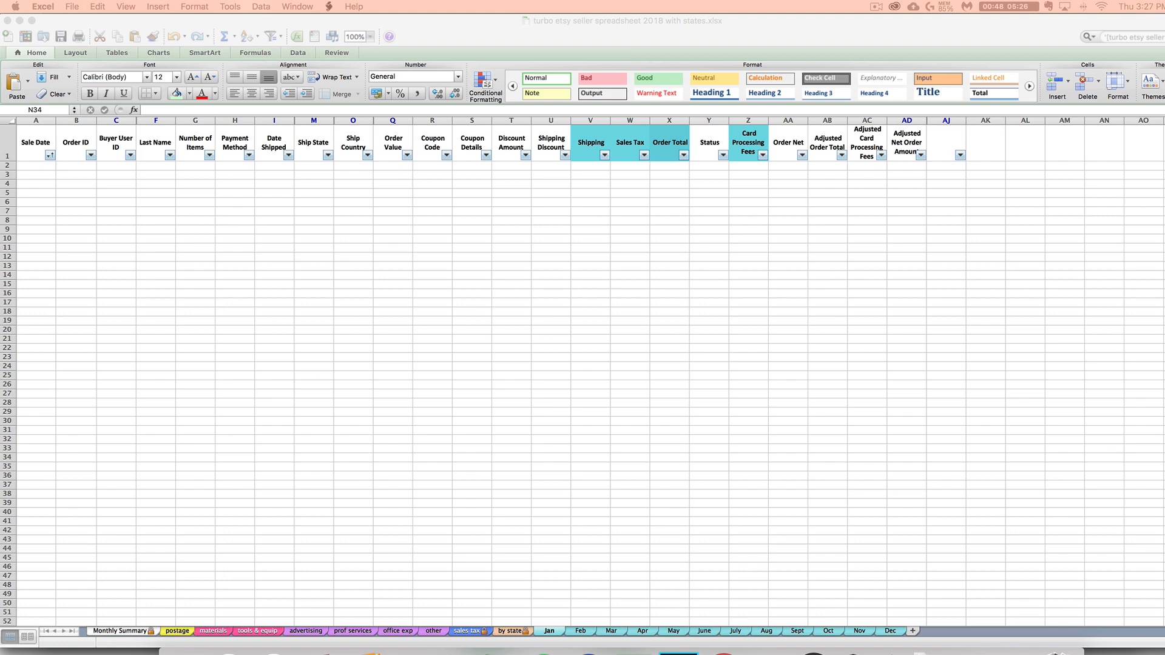
left_click(9, 165)
key("super+v")
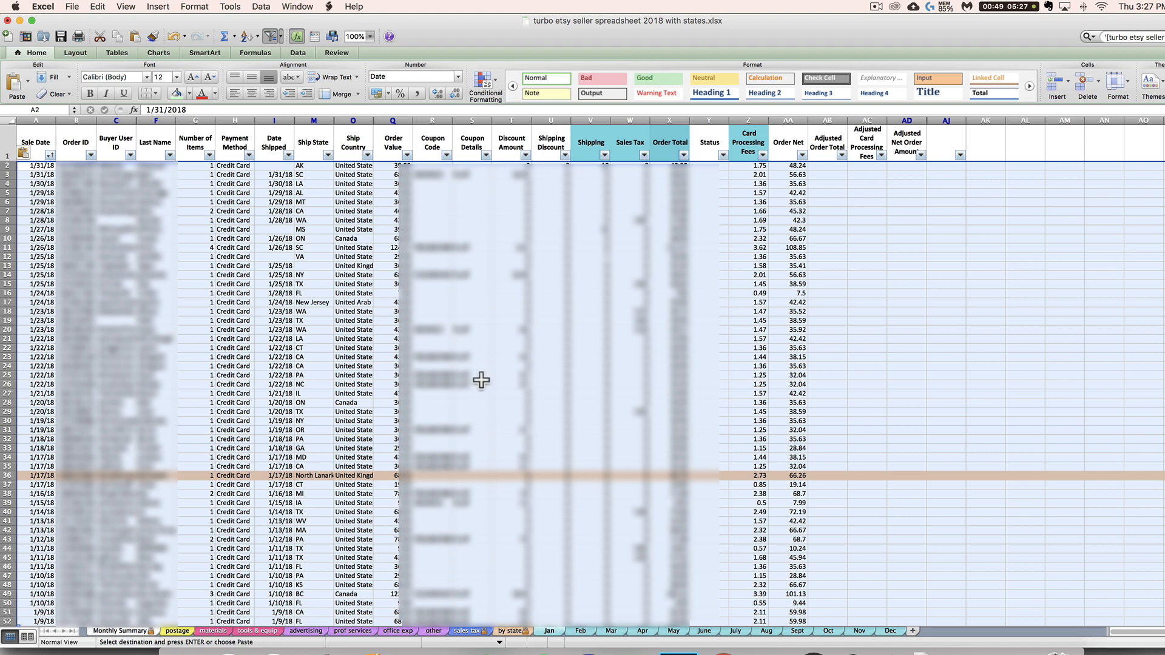
Check January's figures on the by state and Monthly Summary sheets, ending on the by state sheet.
left_click(510, 631)
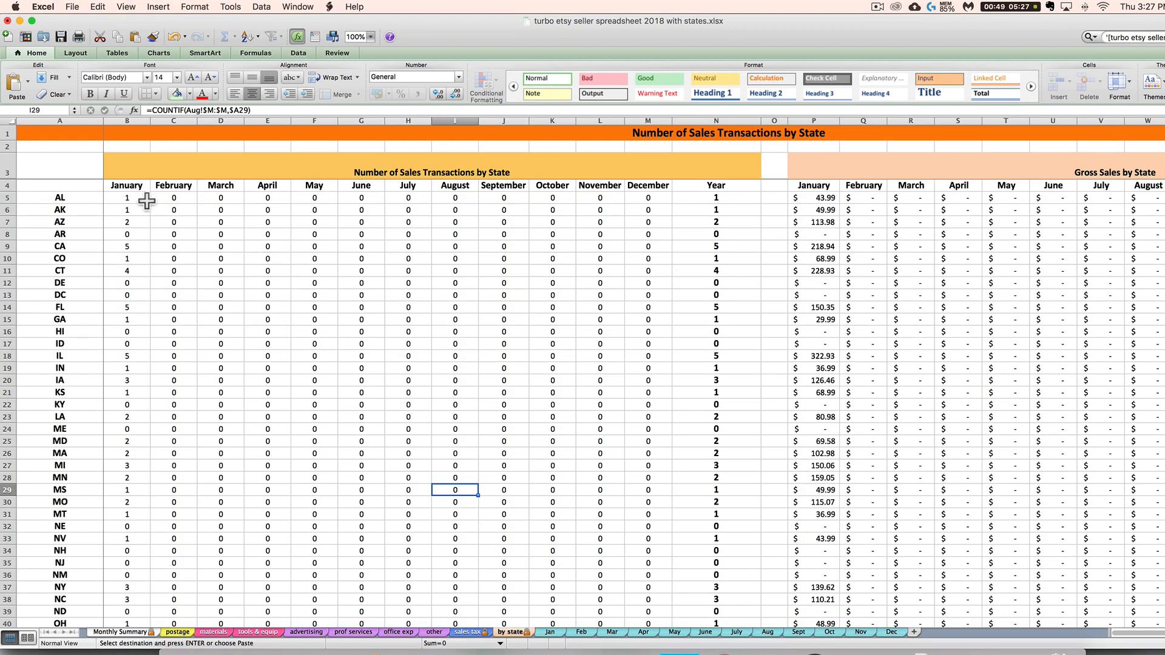
left_click_drag(141, 199, 138, 566)
left_click(135, 525)
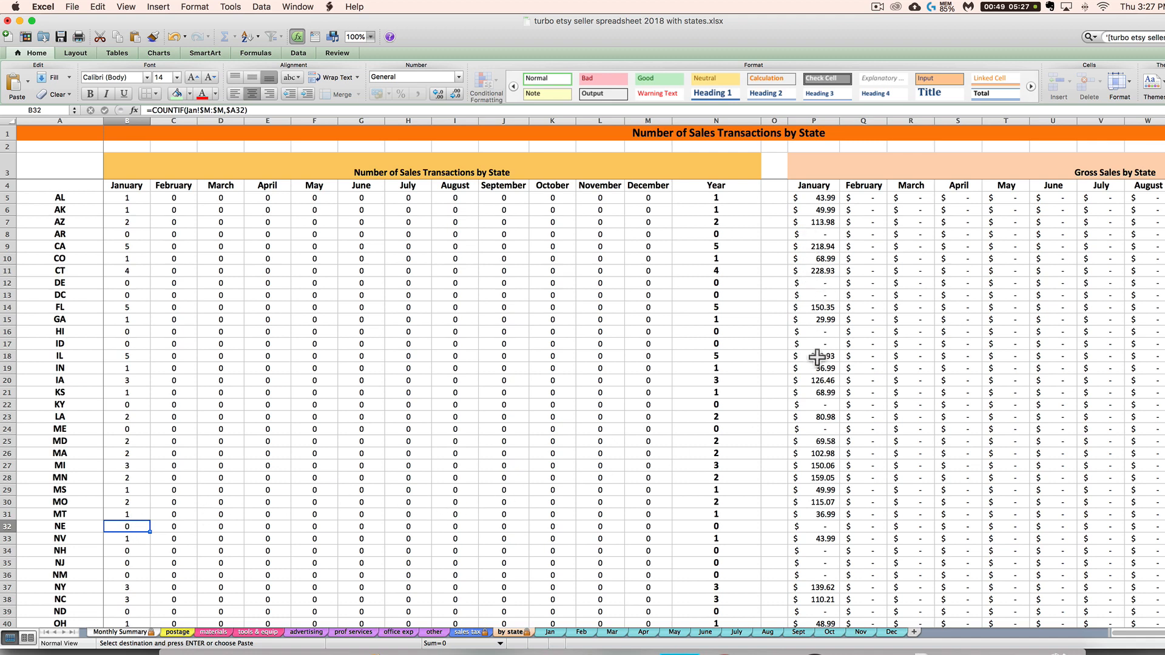
left_click(111, 638)
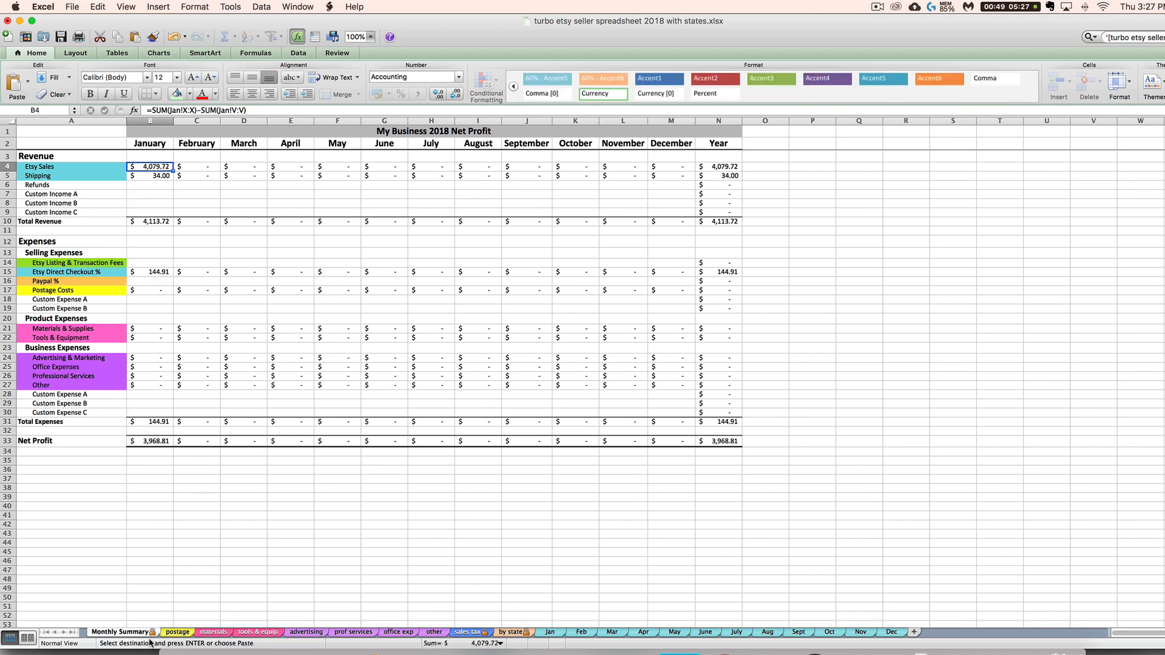
left_click(511, 634)
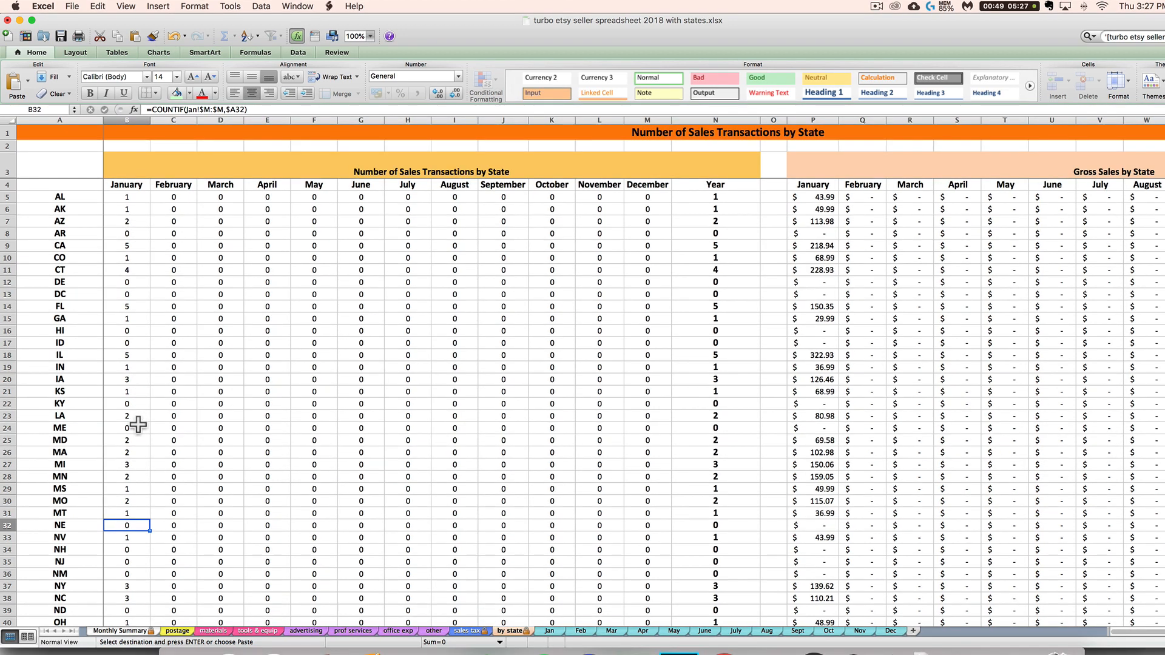
Select January's transaction counts for all states from AL to WY and review them.
left_click_drag(125, 199, 143, 550)
scroll(789, 519, "up", 1)
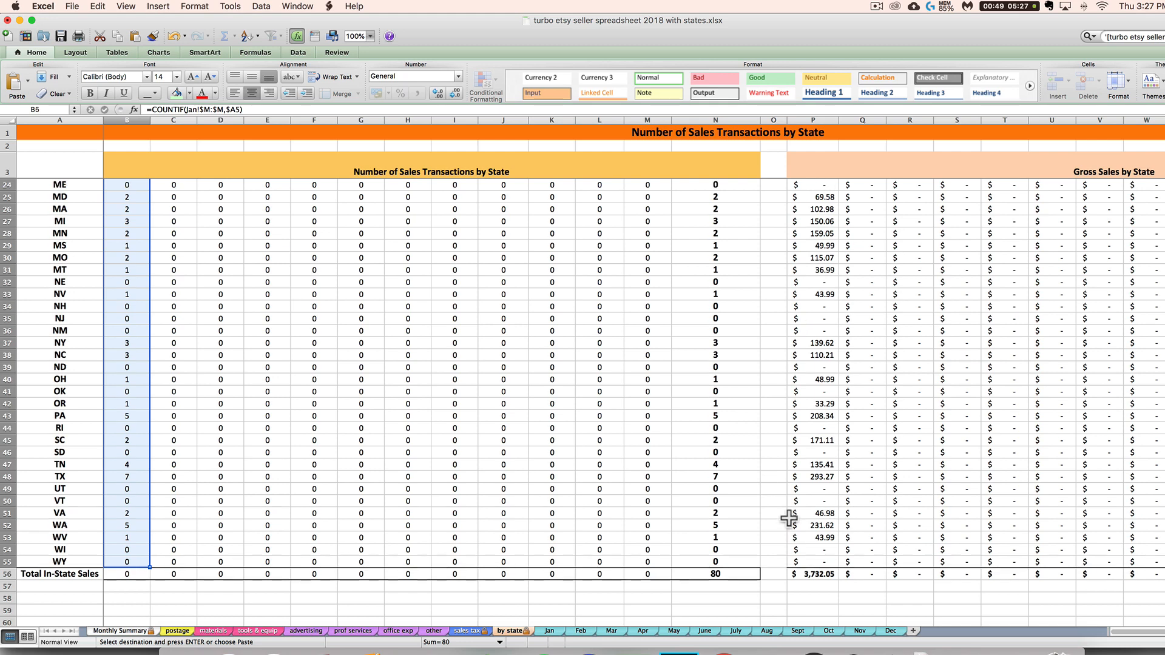
scroll(807, 485, "up", 10)
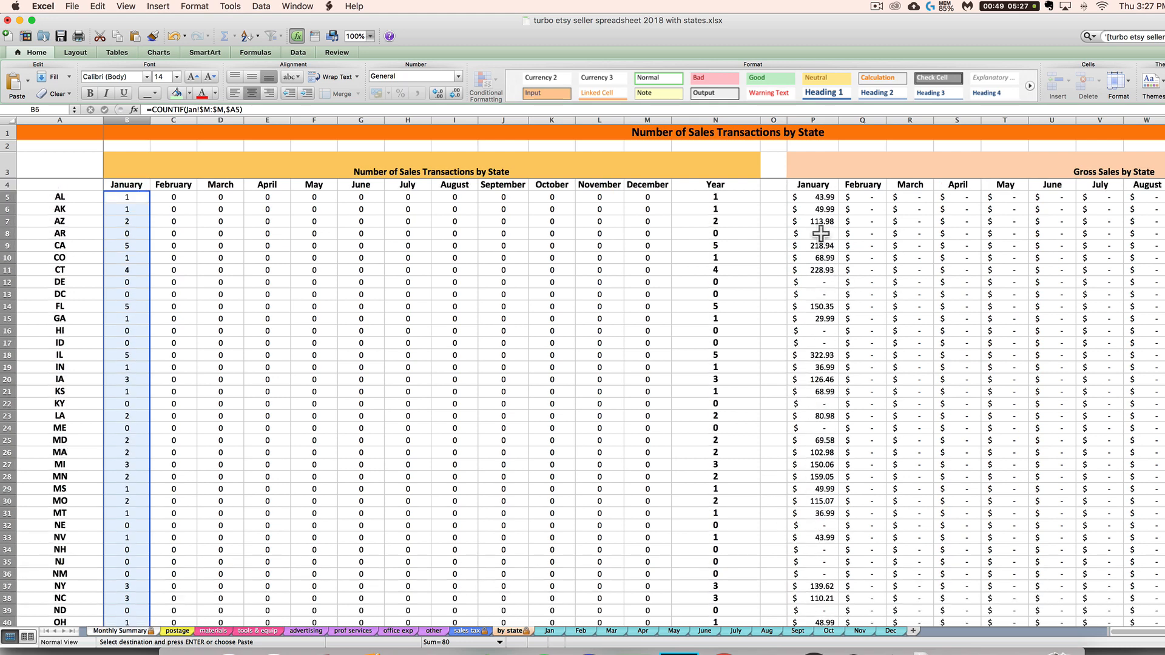
Review the January gross sales amounts for the states.
left_click_drag(813, 197, 831, 435)
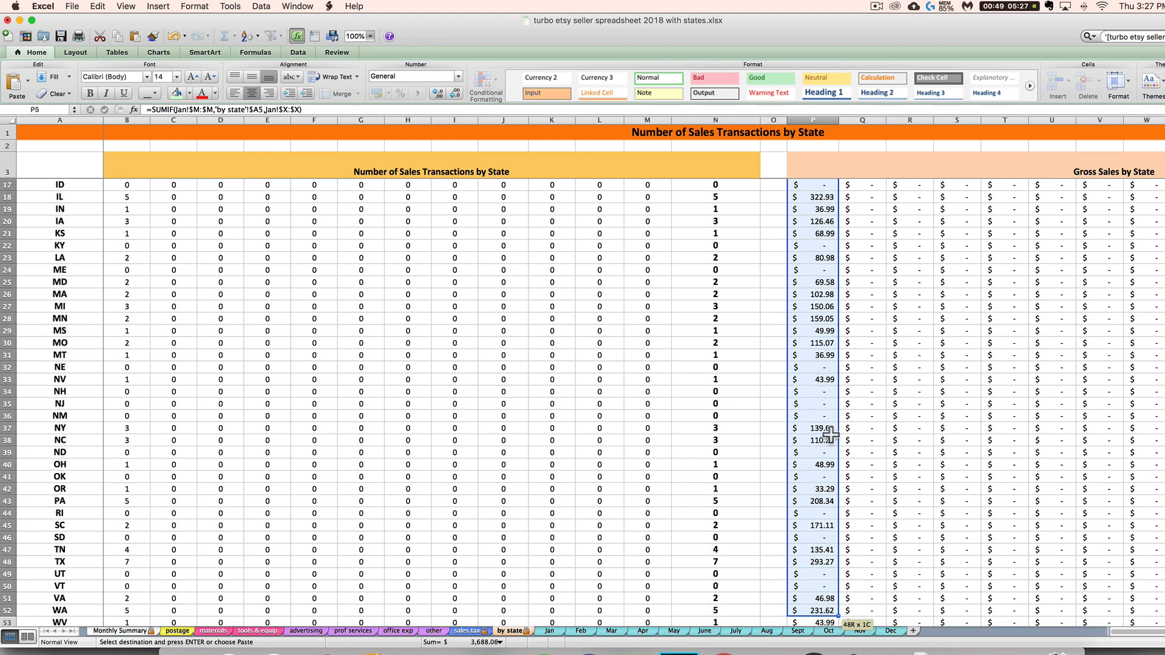
left_click(825, 538)
scroll(817, 406, "up", 6)
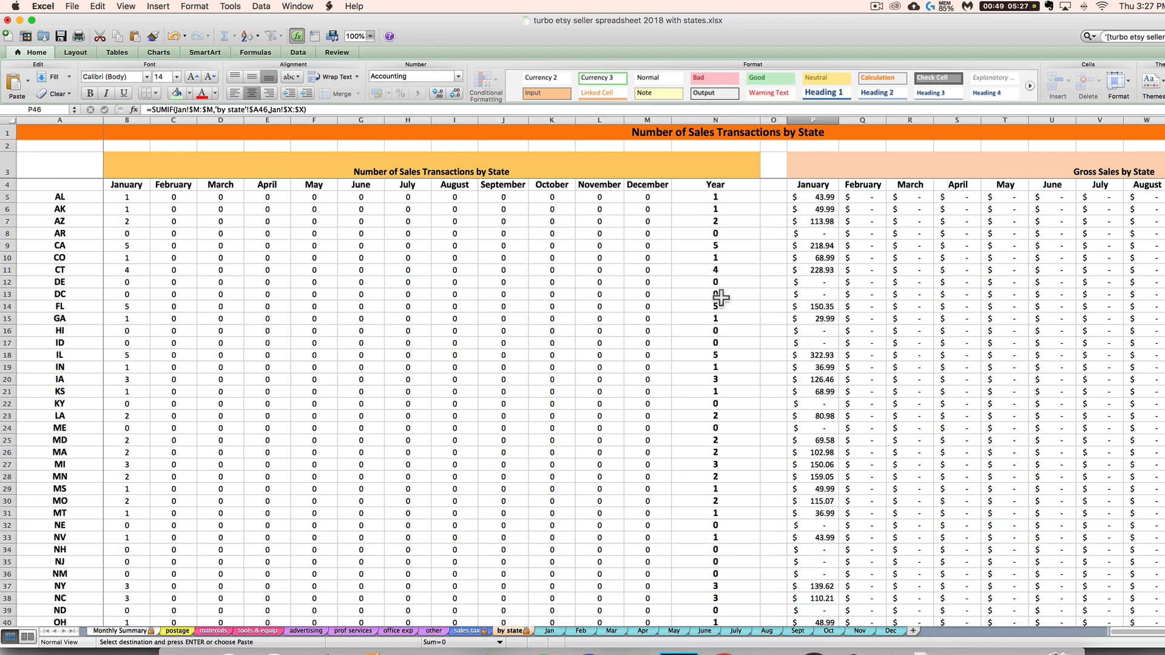
left_click_drag(812, 198, 817, 466)
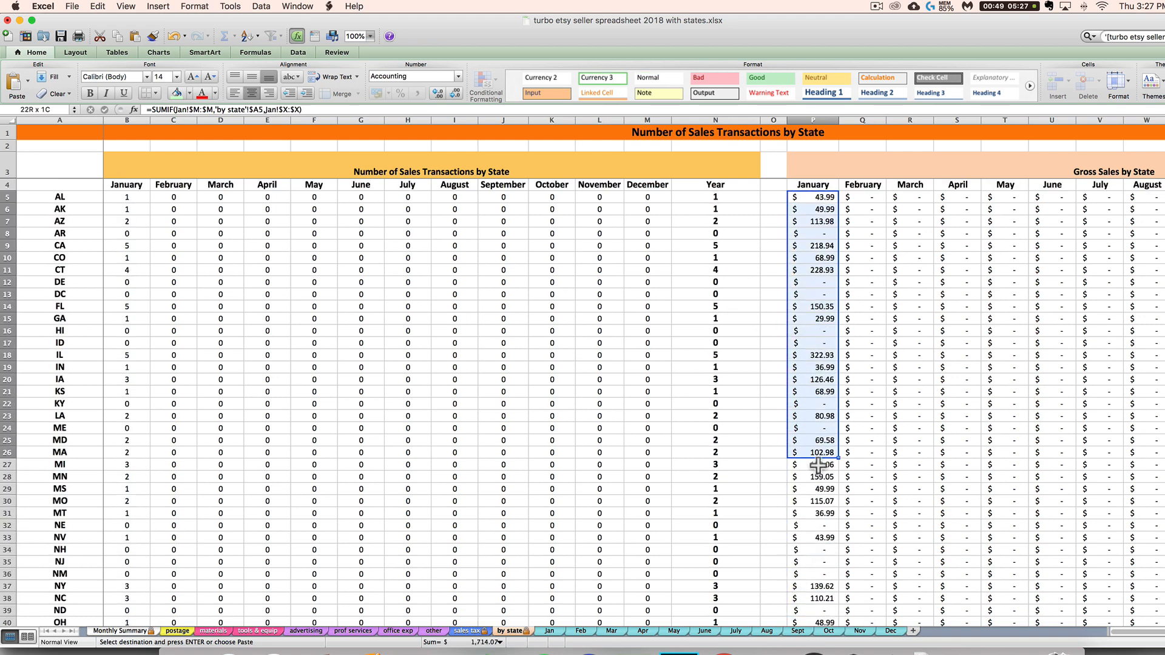
left_click(826, 370)
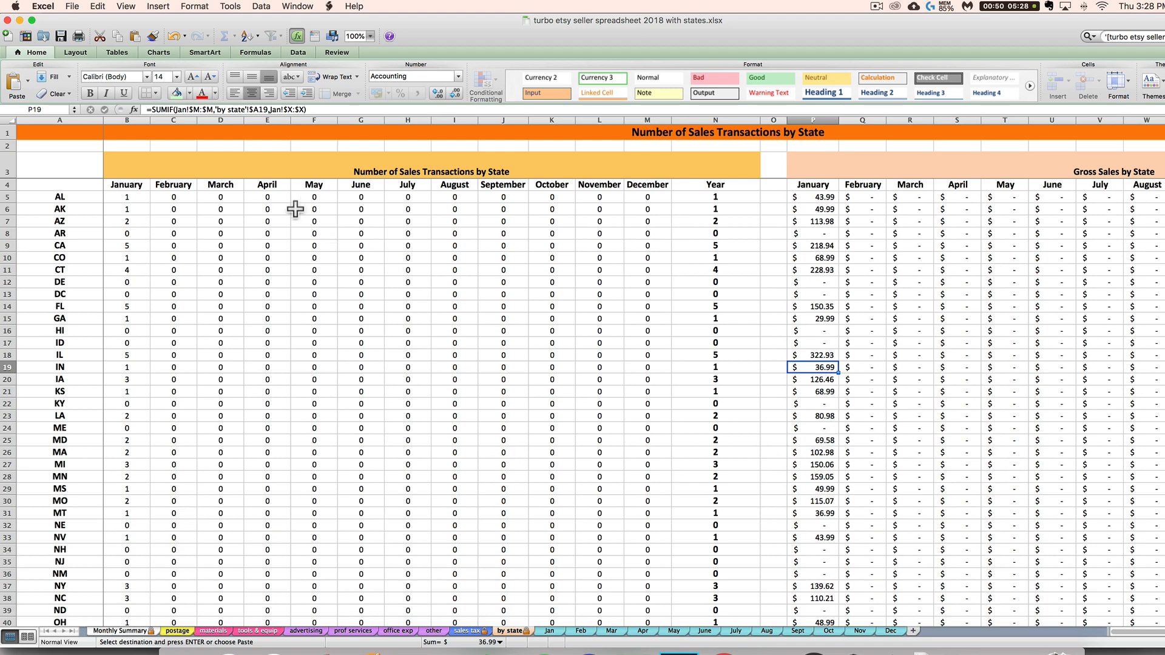
Review the Year column of transaction totals down to the Total In-State Sales row.
left_click_drag(194, 158, 485, 501)
left_click(566, 406)
left_click(716, 119)
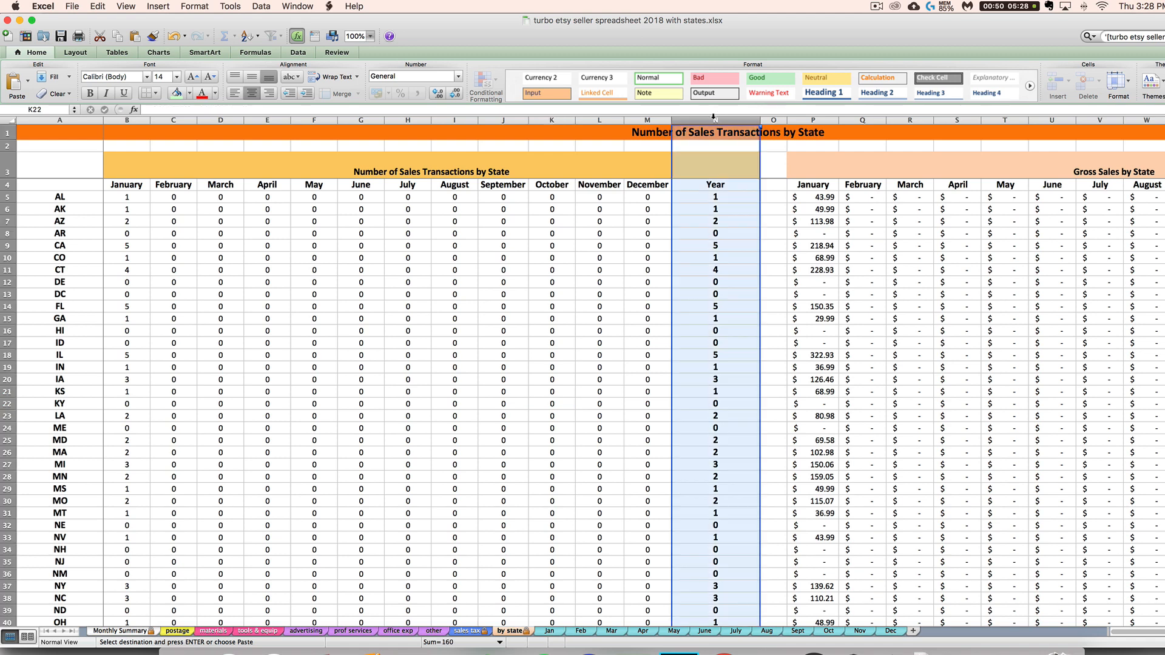
scroll(727, 340, "down", 3)
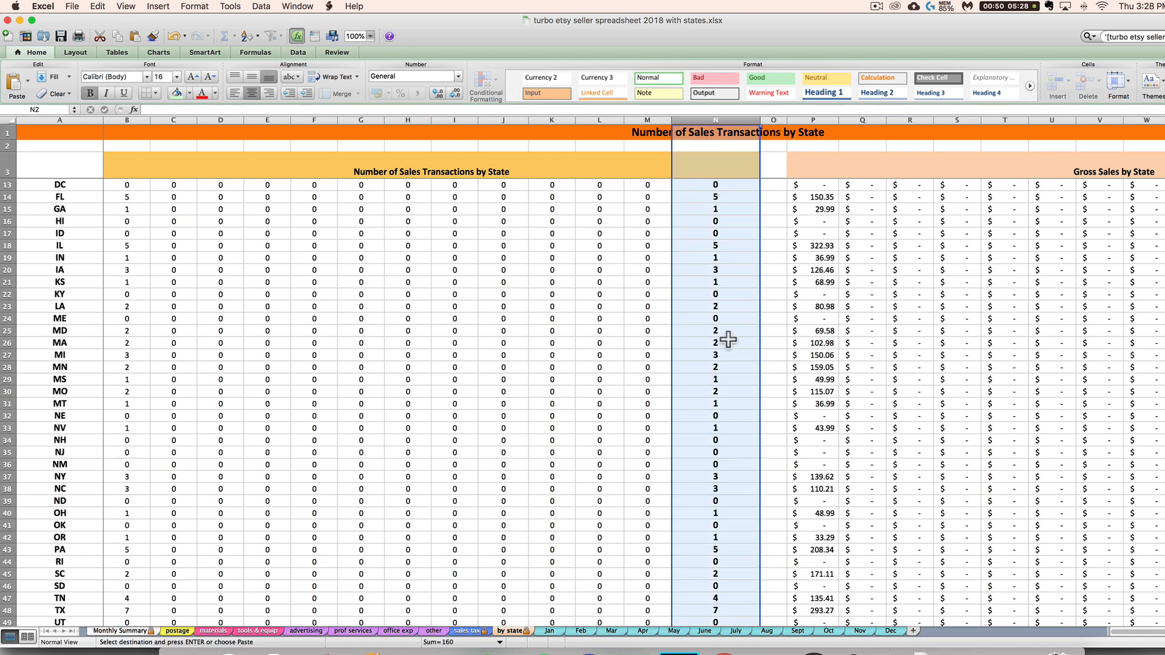
scroll(728, 339, "down", 3)
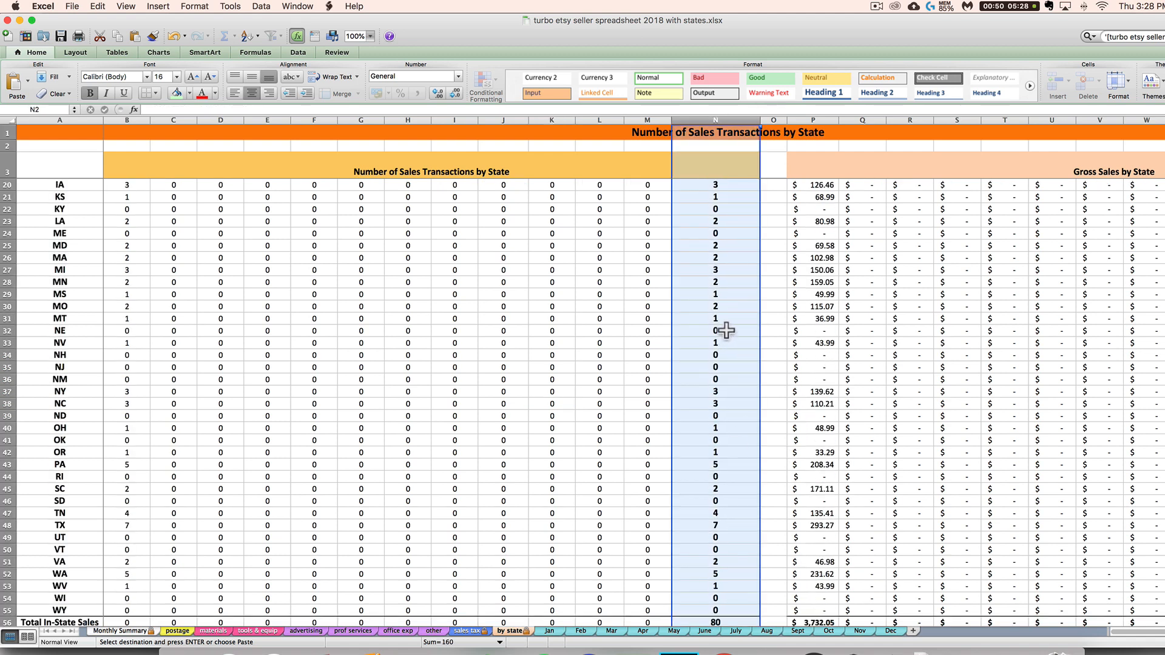
scroll(726, 329, "down", 1)
left_click(726, 330)
scroll(728, 330, "up", 7)
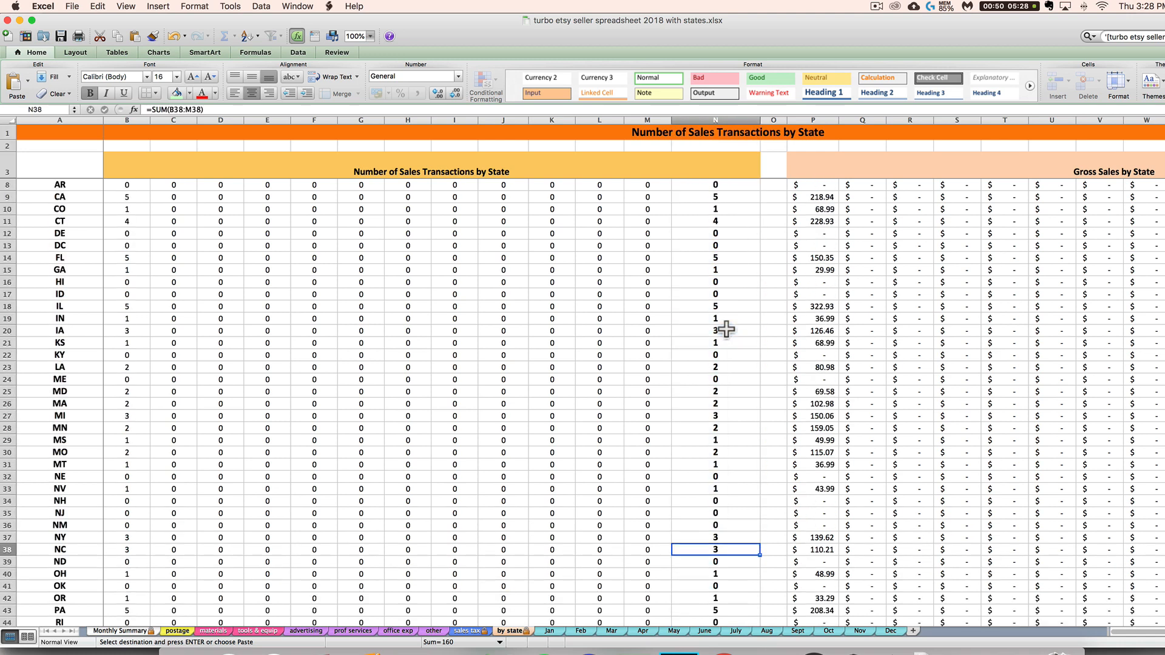
Inspect Alabama's January gross sales formula and its source orders on the Jan sheet, then return to the by state sheet.
scroll(788, 308, "right", 9)
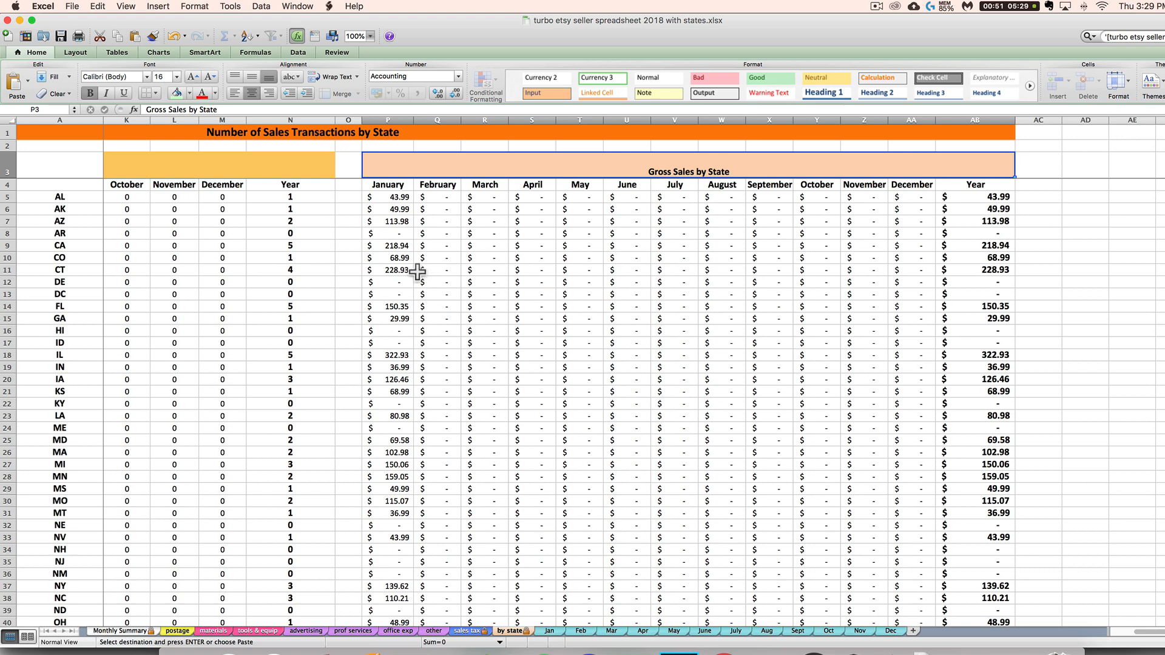
left_click(399, 200)
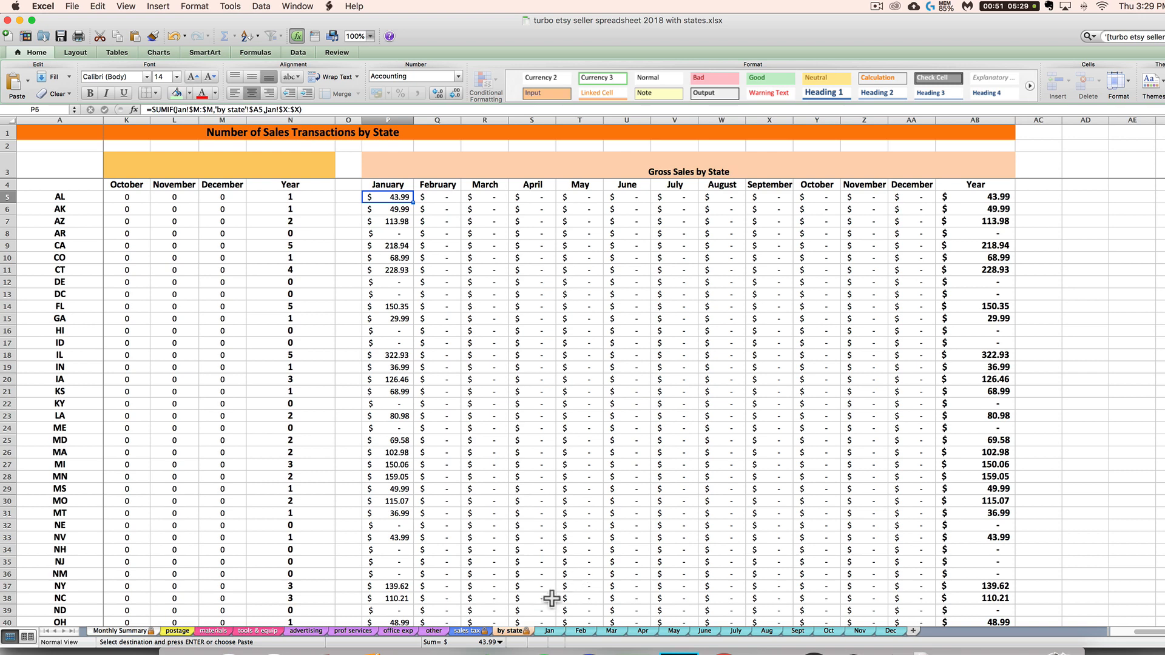
left_click(546, 631)
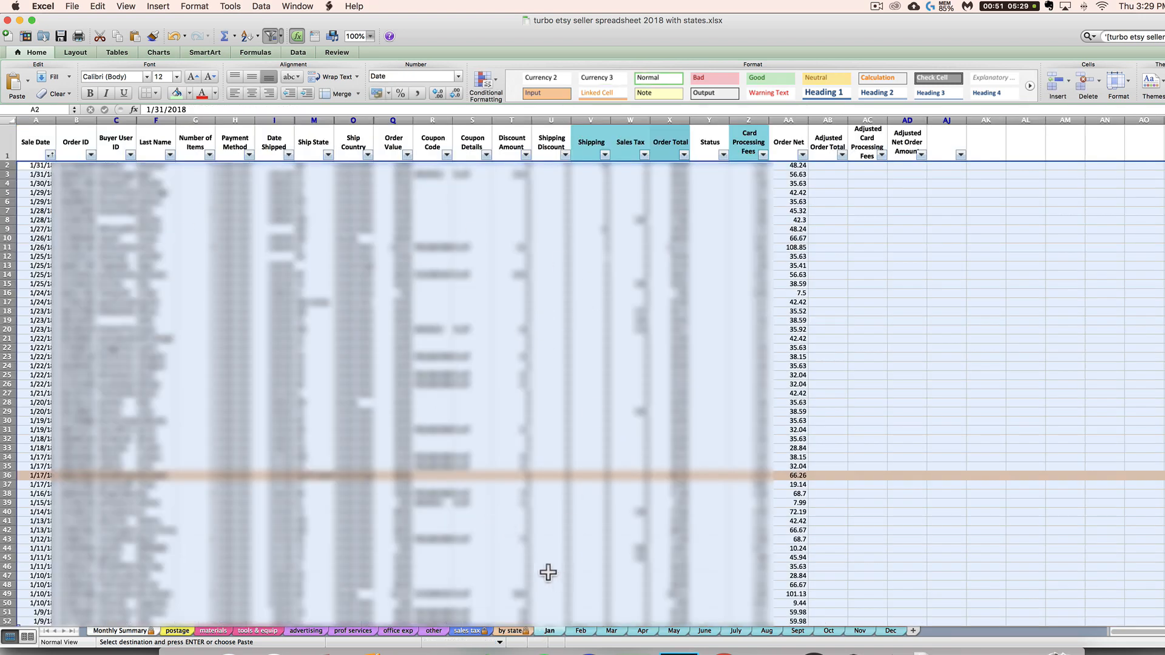
left_click(513, 631)
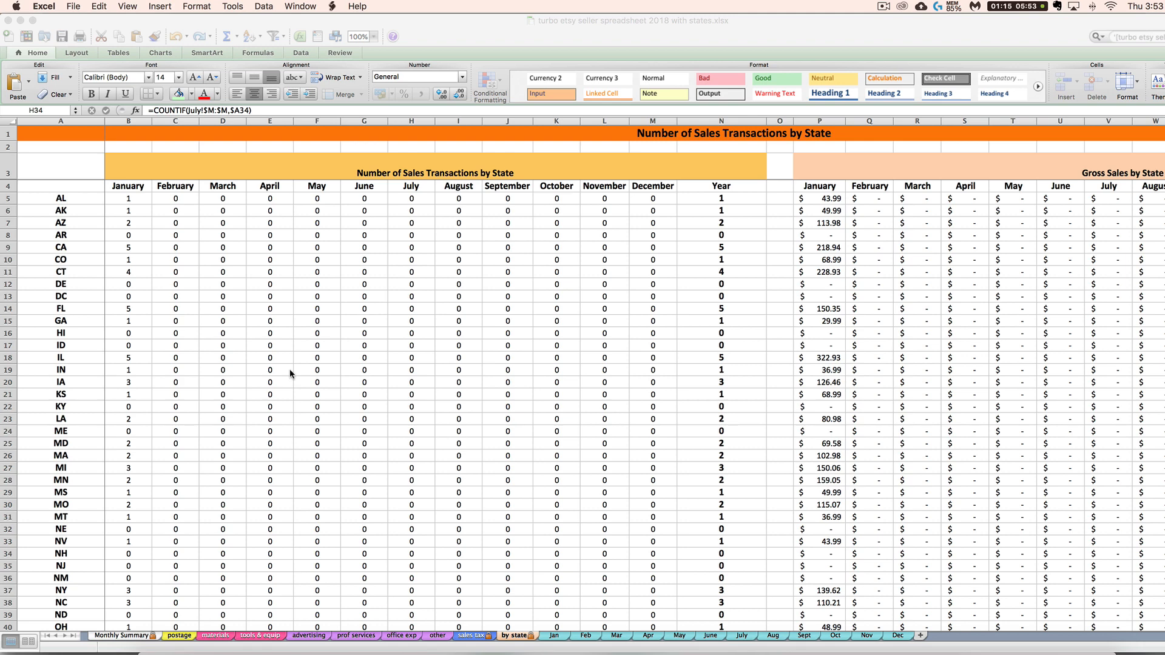
Insert a blank column directly after the Year column of the Number of Sales Transactions section.
left_click(138, 331)
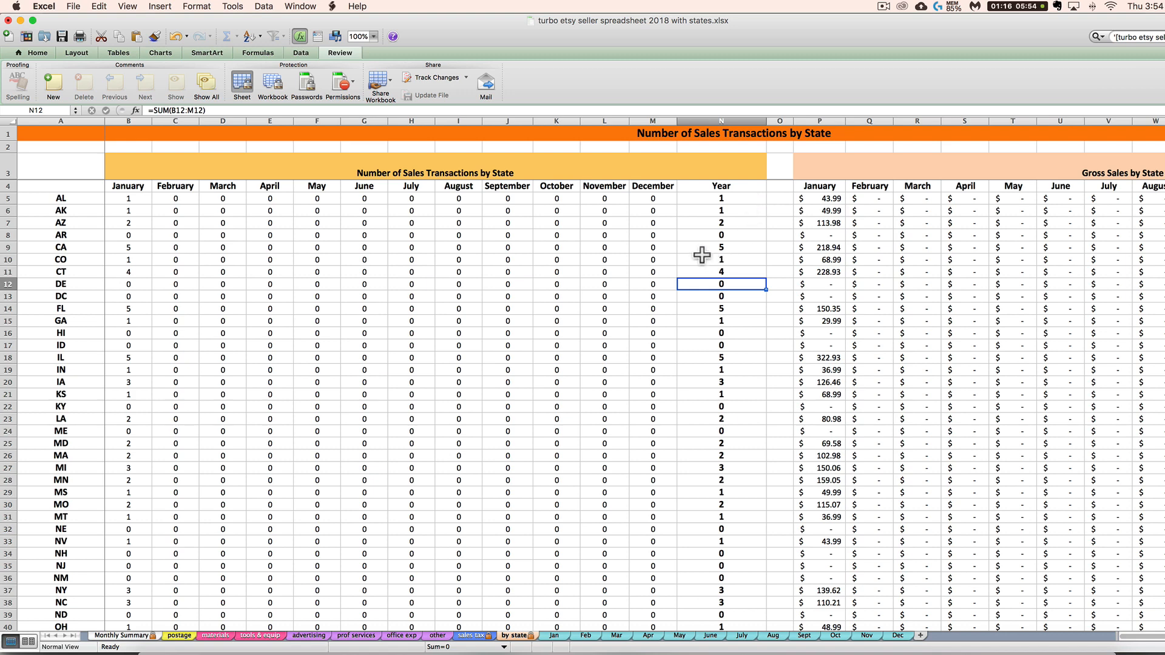
left_click(781, 121)
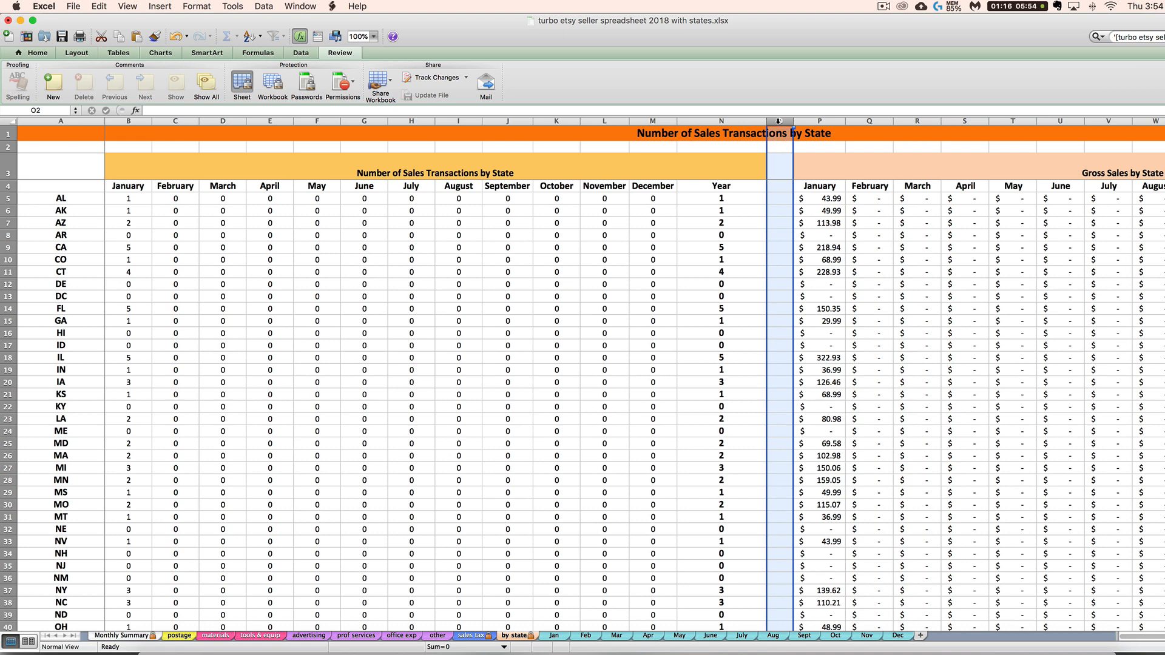
right_click(781, 120)
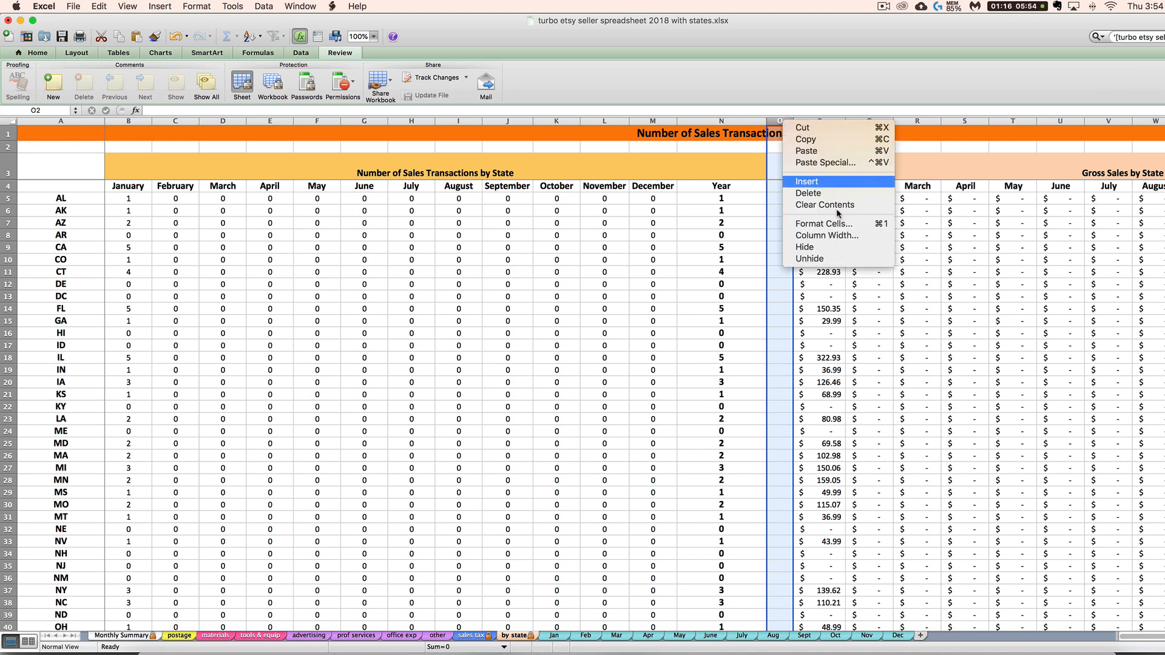
left_click(837, 183)
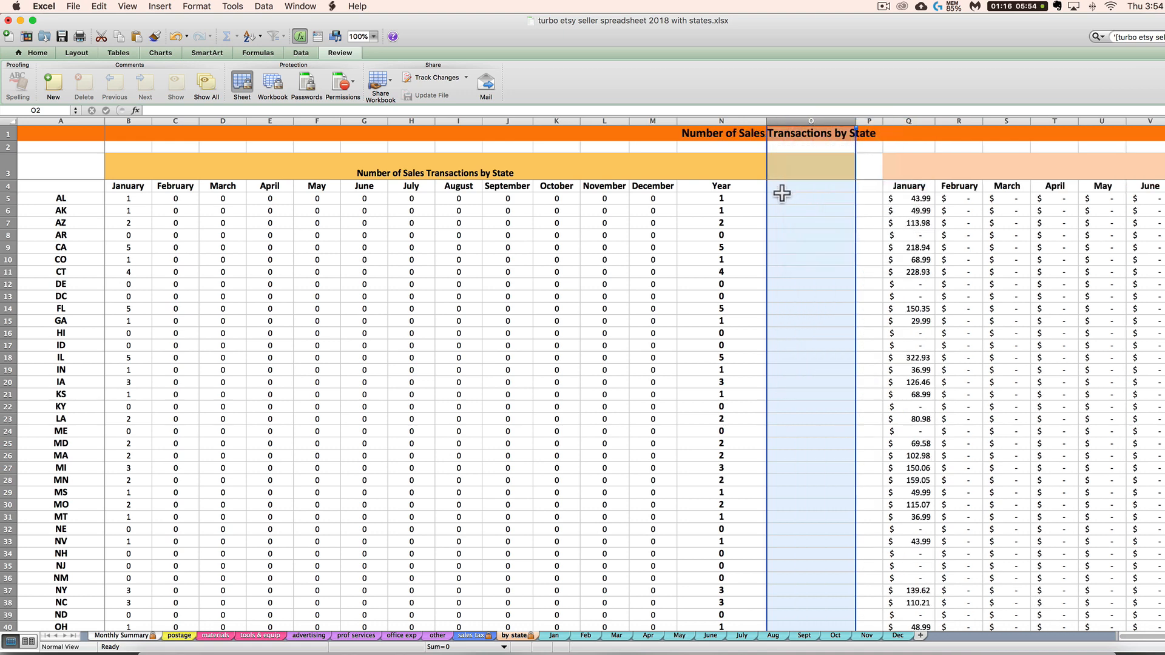
Title the new column "Craft Show Sales" in cell O3.
left_click(807, 176)
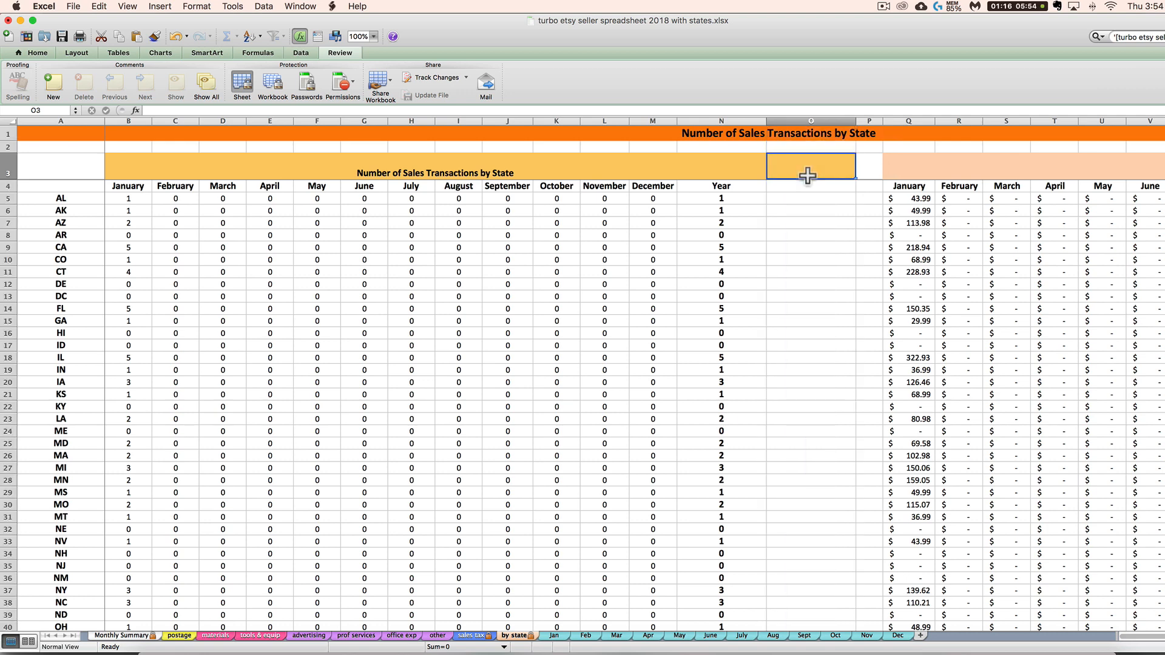
type("Craft Show")
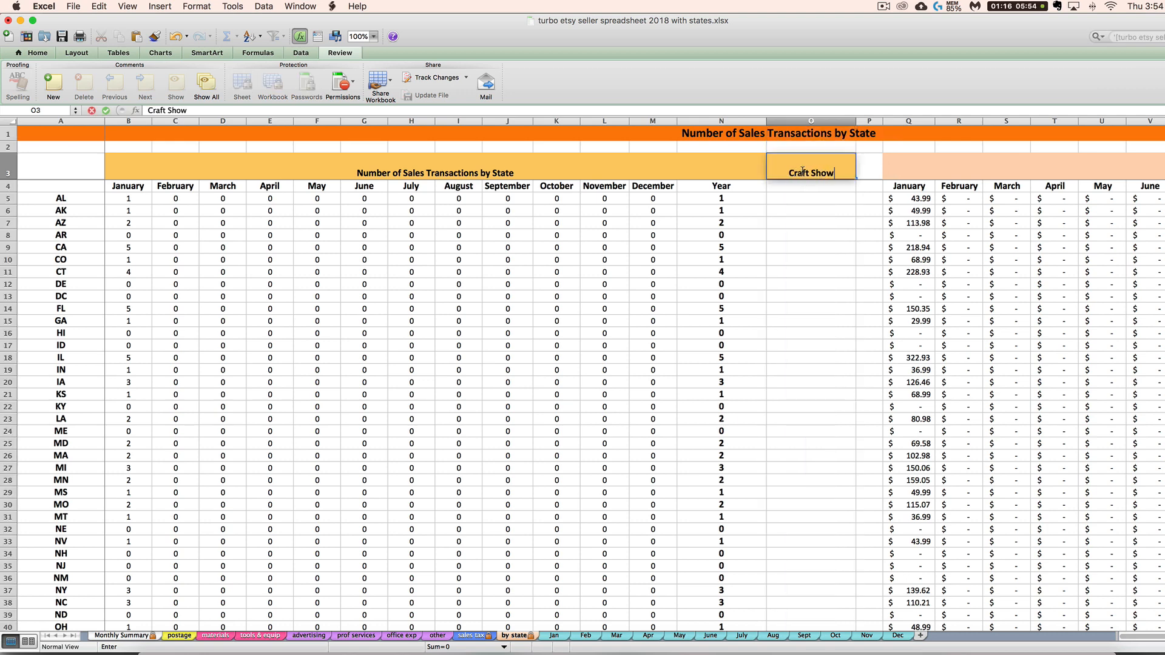
type(" Sales")
key("Return")
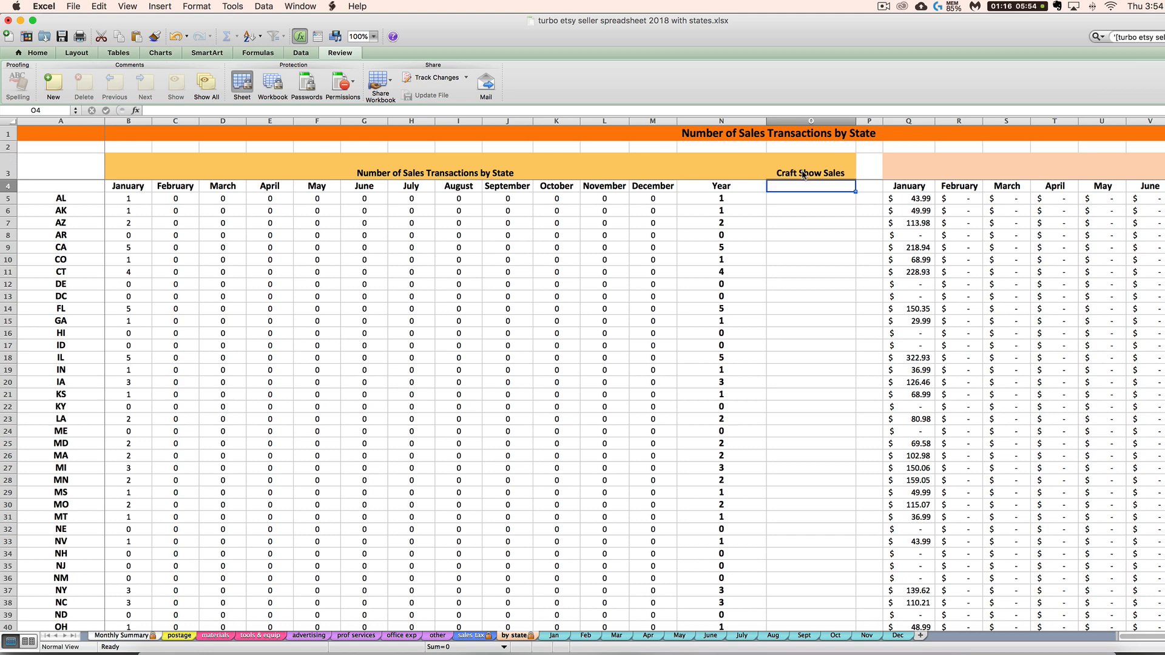
Look down the blank Craft Show Sales cells from the column heading to Louisiana's row.
key("Return")
key("Down")
key("Down")
key("Down")
key("Down")
key("Down")
key("Down")
key("Down")
key("Down")
key("Down")
key("Down")
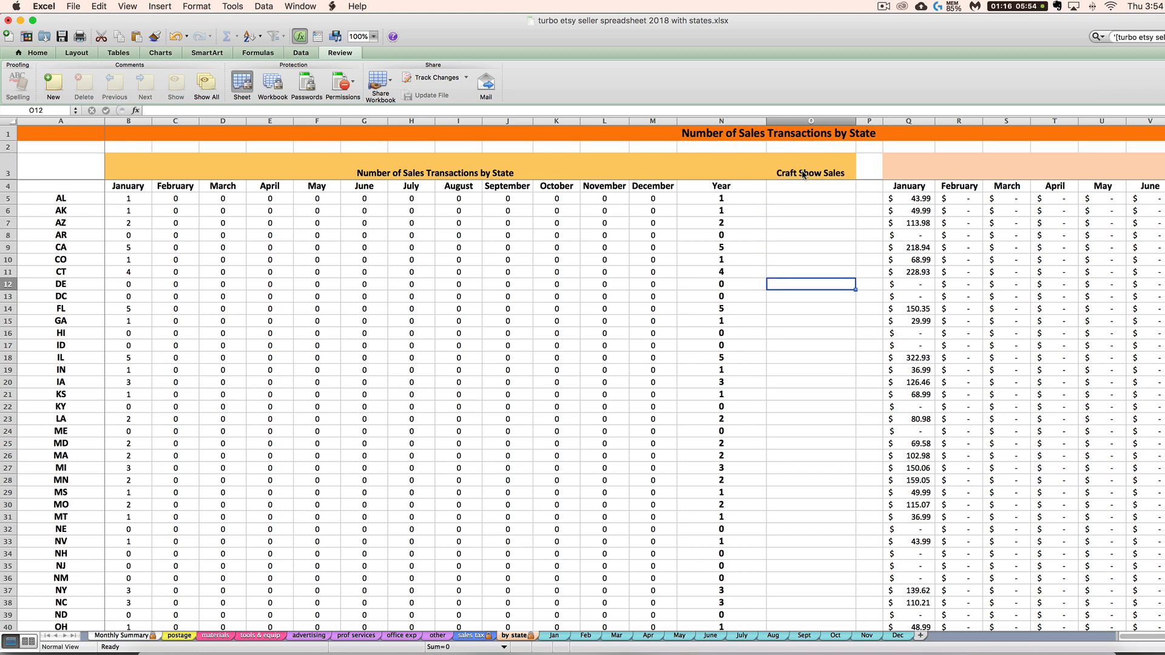
key("Down")
key("Down")
key("Down")
key("Down")
key("Down")
key("Down")
key("Down")
key("Down")
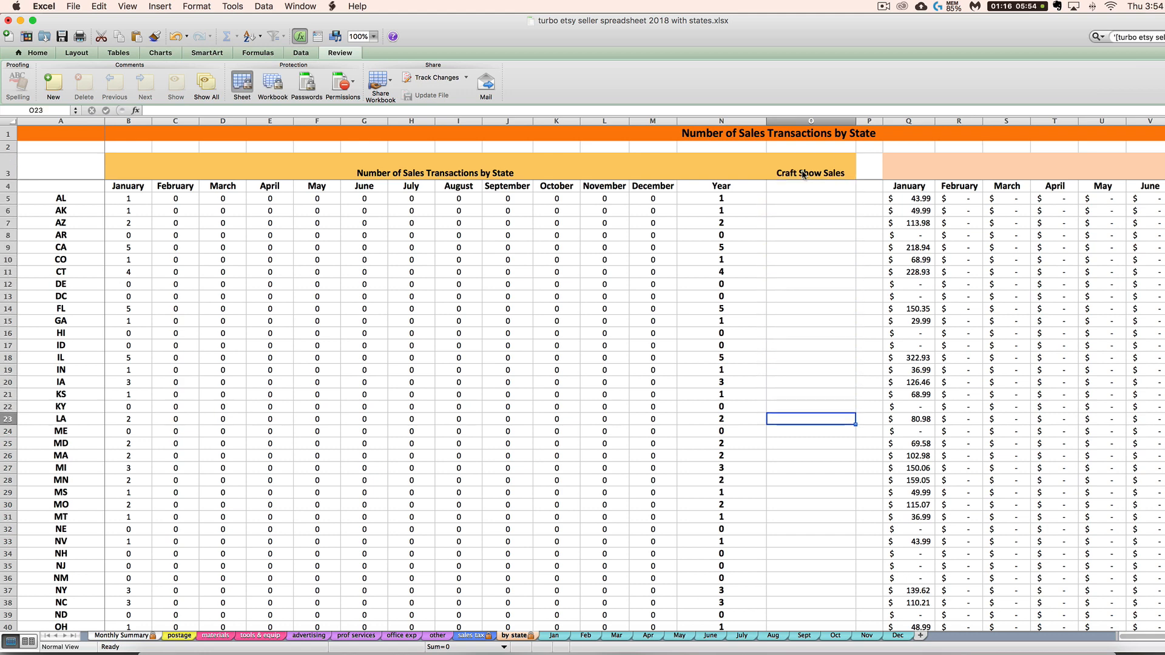
left_click(830, 306)
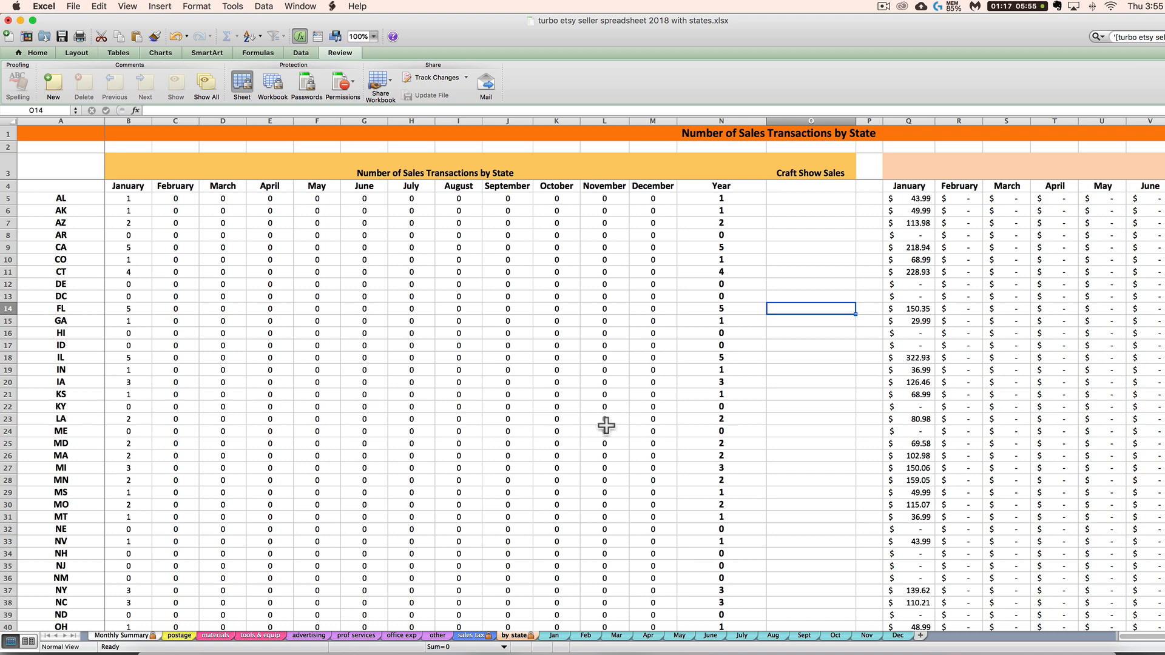
Try to edit Louisiana's Craft Show Sales cell O23 while the by state sheet is protected.
left_click(779, 420)
double_click(779, 425)
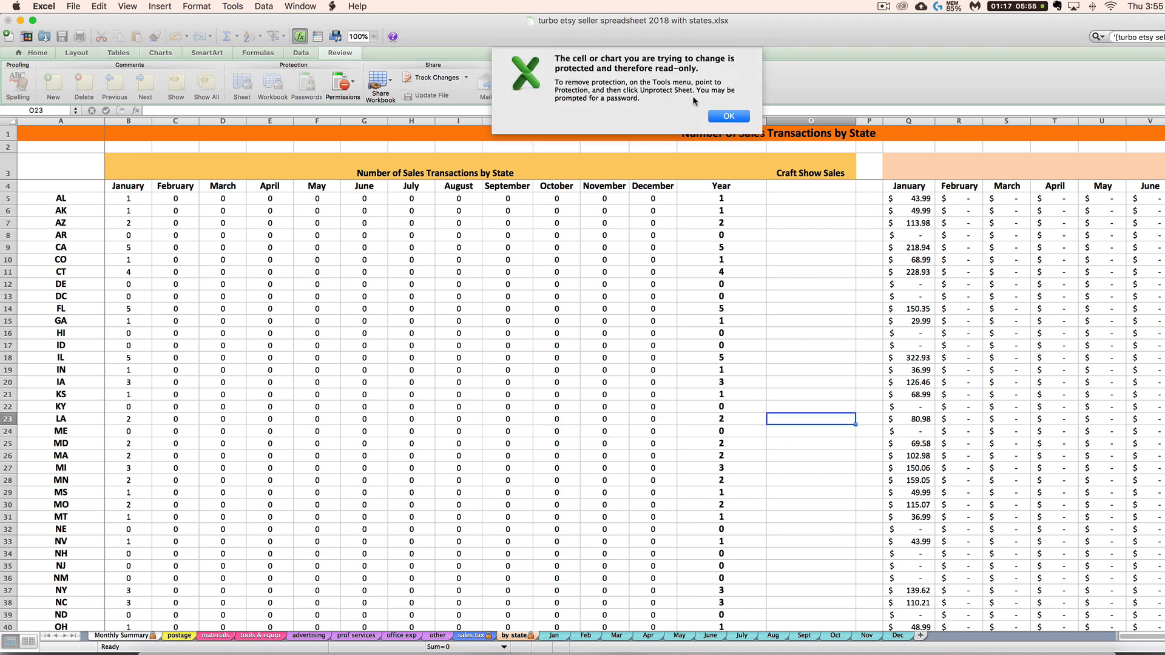
left_click(727, 117)
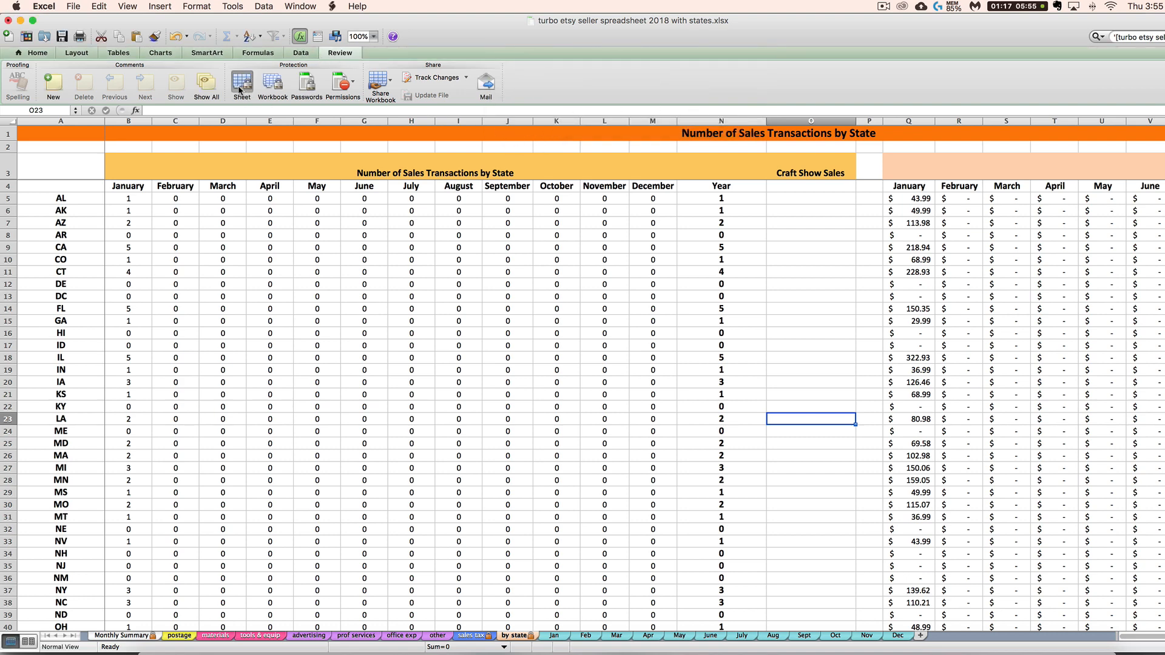
Unprotect the by state sheet and try to enter 60 in Louisiana's Craft Show Sales cell O23.
left_click(240, 89)
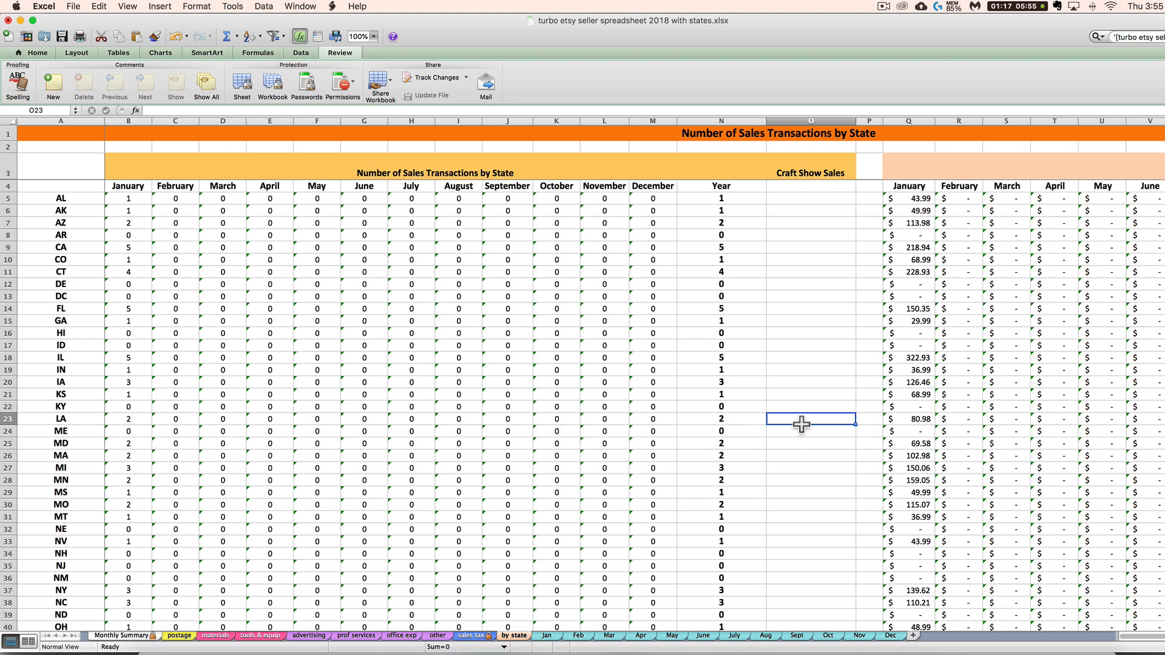
type("60")
key("Return")
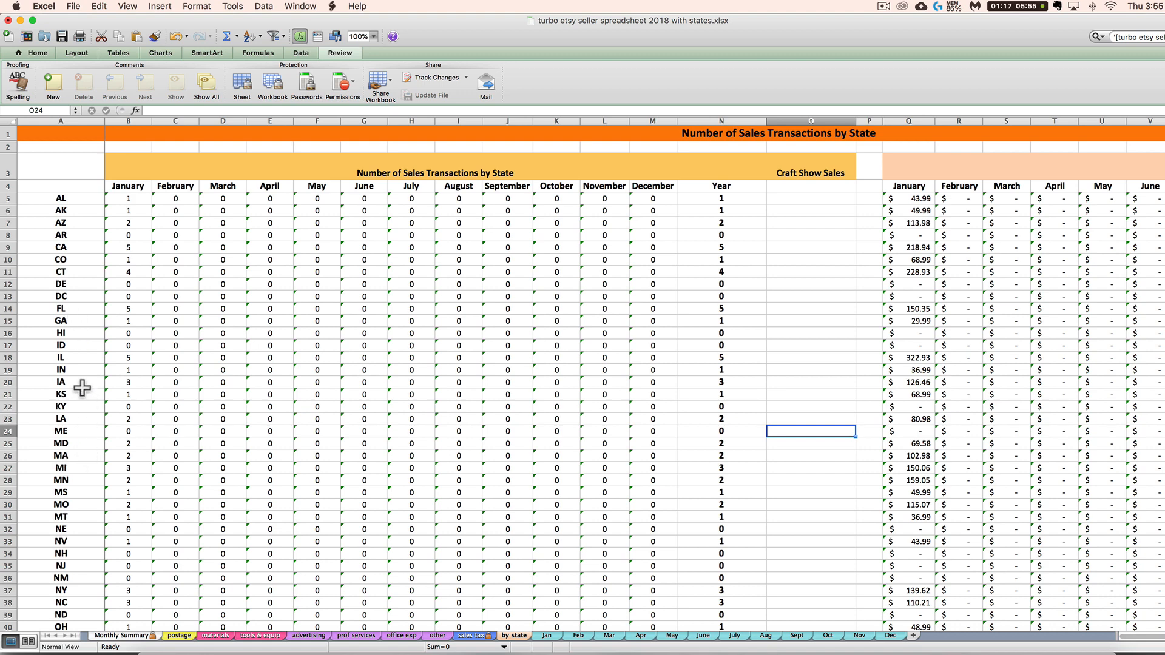
Protect the by state sheet again without a password, keeping the selected permissions.
left_click(242, 85)
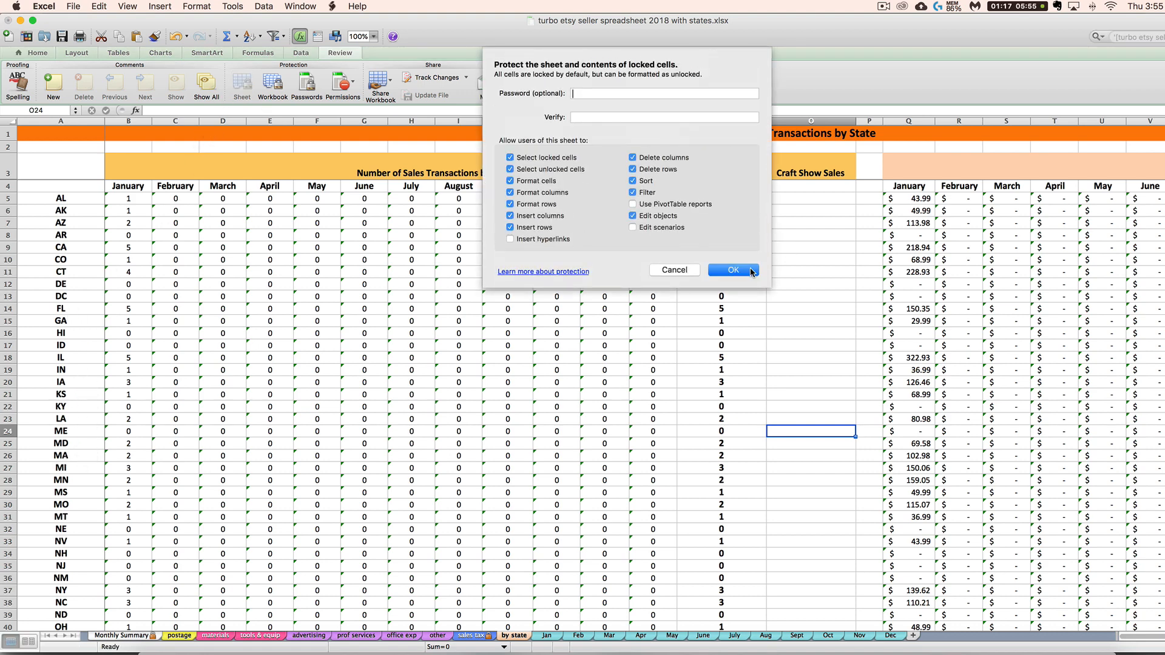
left_click(748, 267)
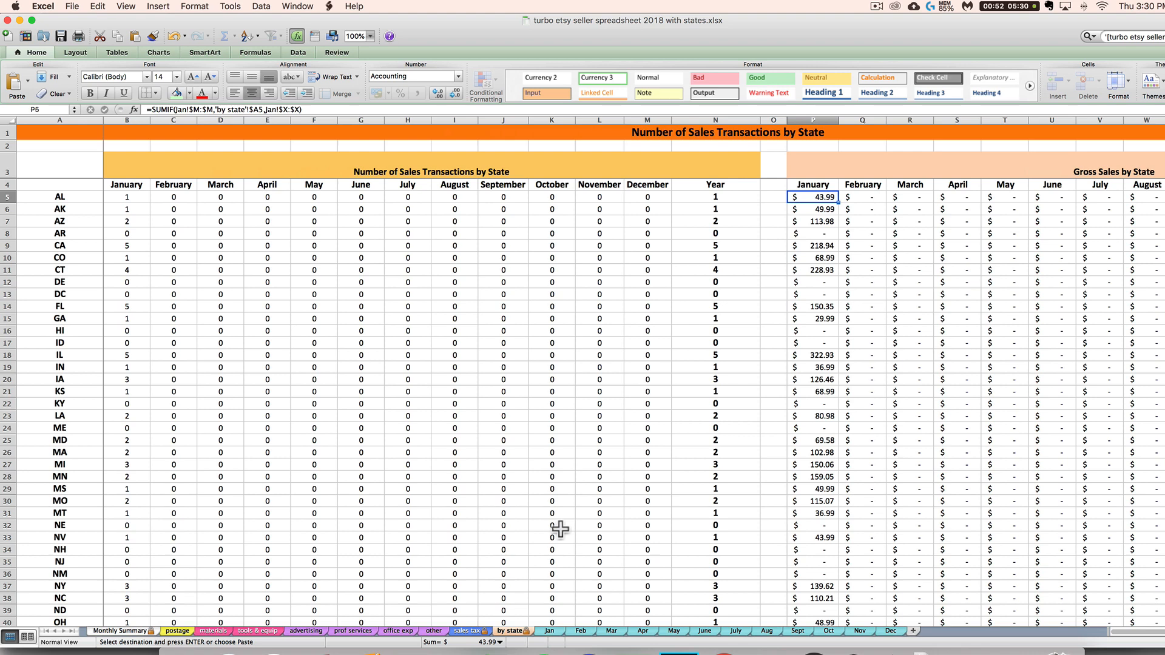
Review the transaction counts and gross sales by state down to the Total In-State Sales row.
scroll(560, 528, "down", 3)
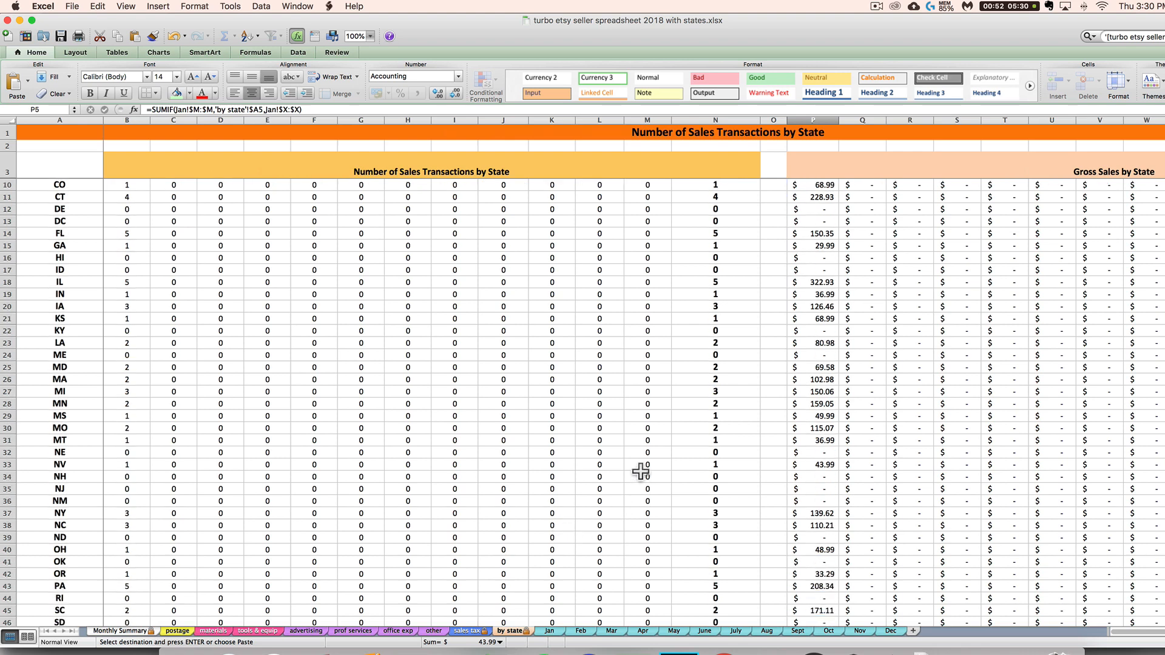
scroll(640, 472, "down", 6)
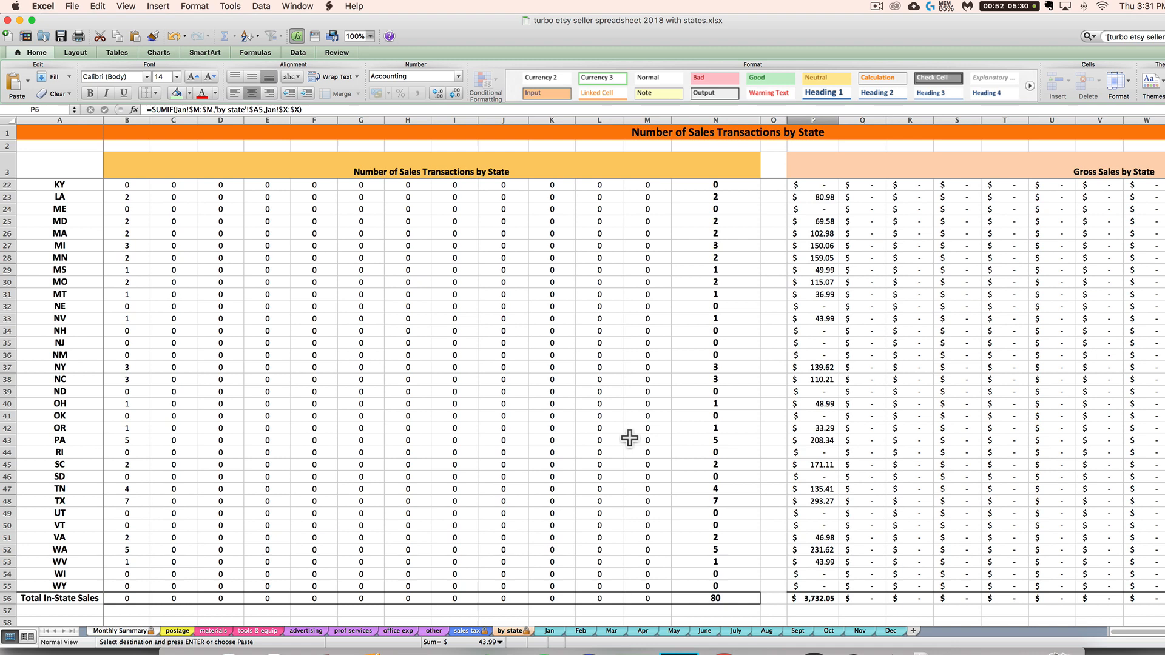
scroll(629, 438, "up", 6)
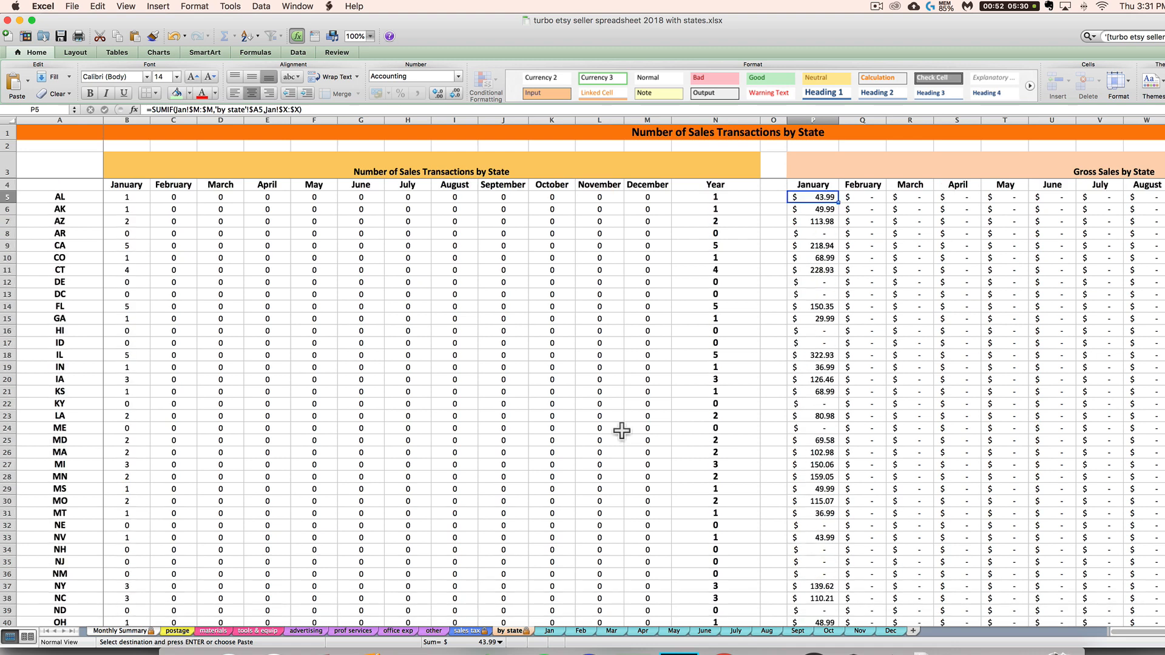